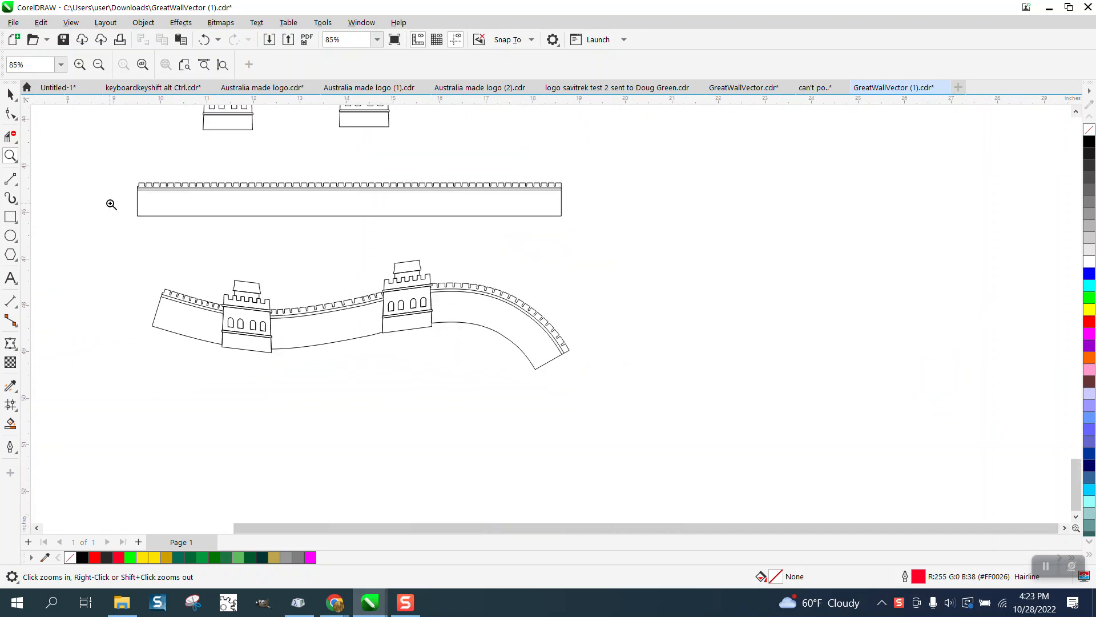
Step: Try moving the straight wall to the right, clear of the curved wall sample
click(10, 94)
drag(317, 198, 502, 199)
scroll(514, 224, down, 4)
scroll(776, 235, down, 3)
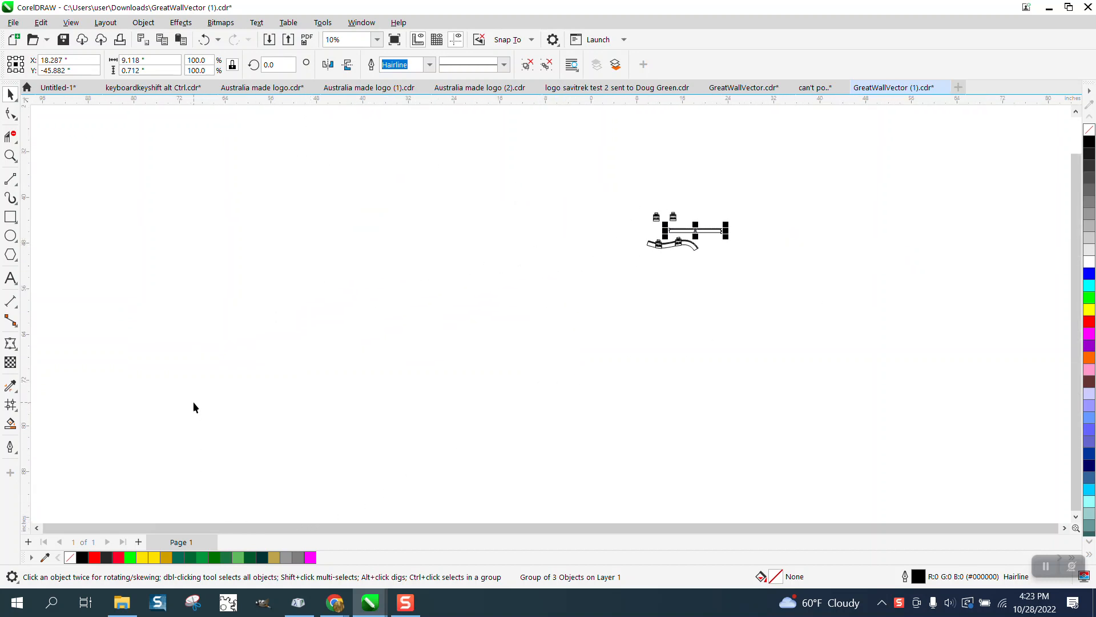
click(16, 159)
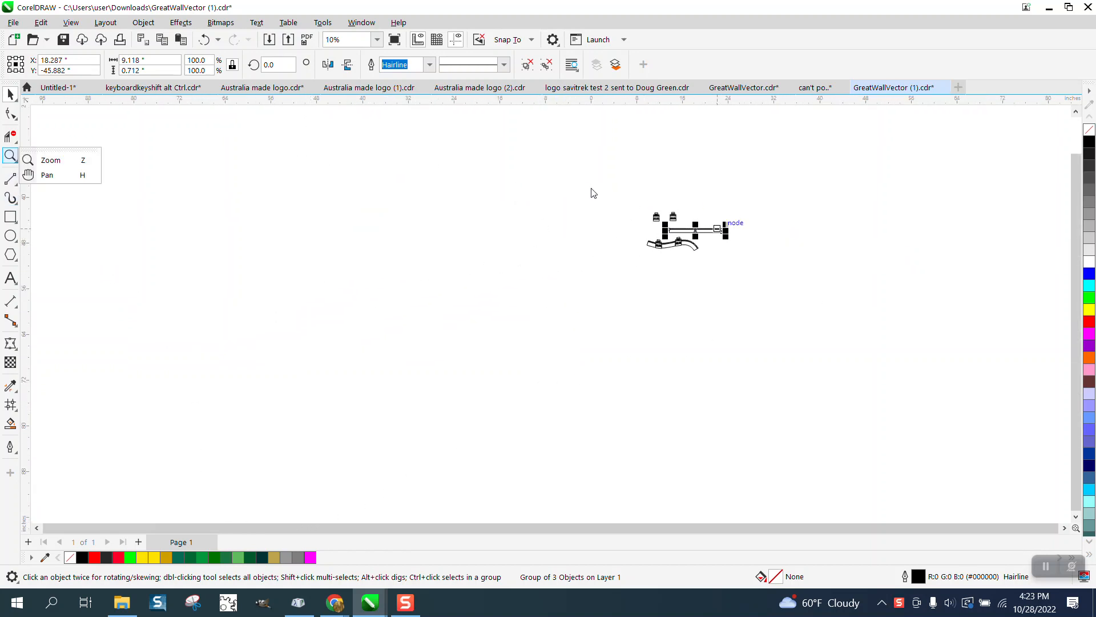
click(45, 160)
drag(651, 197, 738, 270)
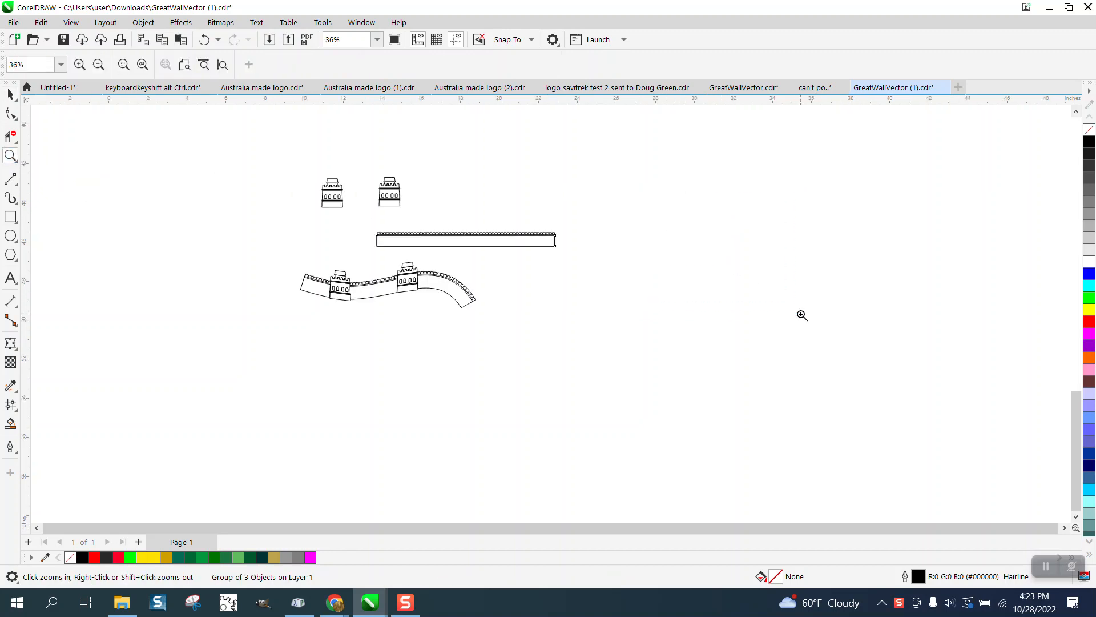
click(672, 323)
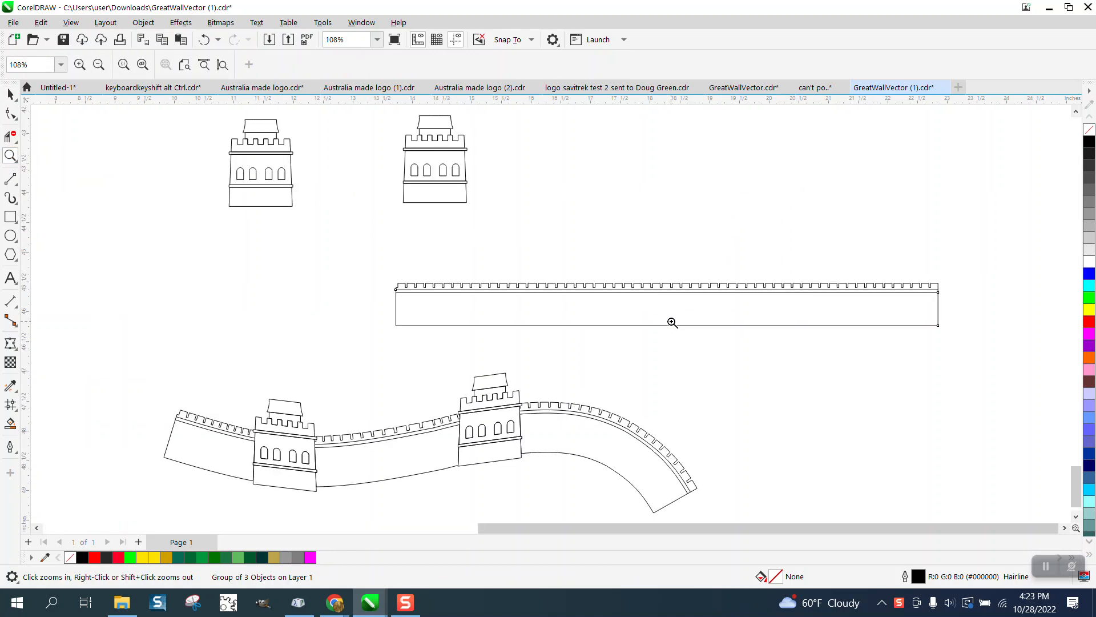
right_click(671, 323)
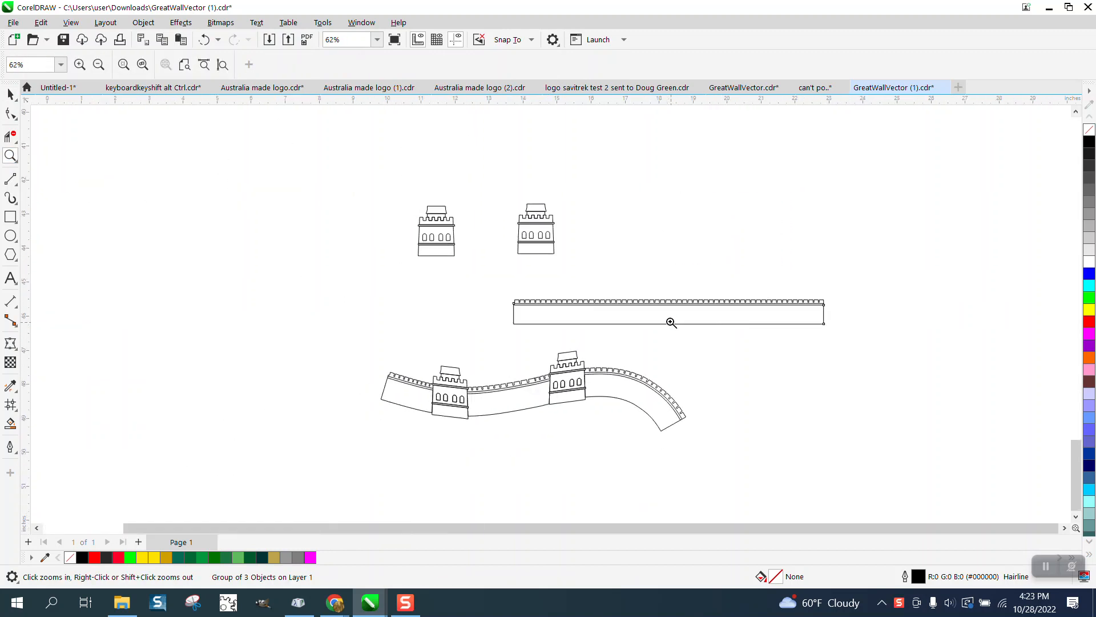
Step: Undo the straight wall's move and the earlier edits back to the plain red curve
click(205, 40)
click(205, 40)
right_click(225, 210)
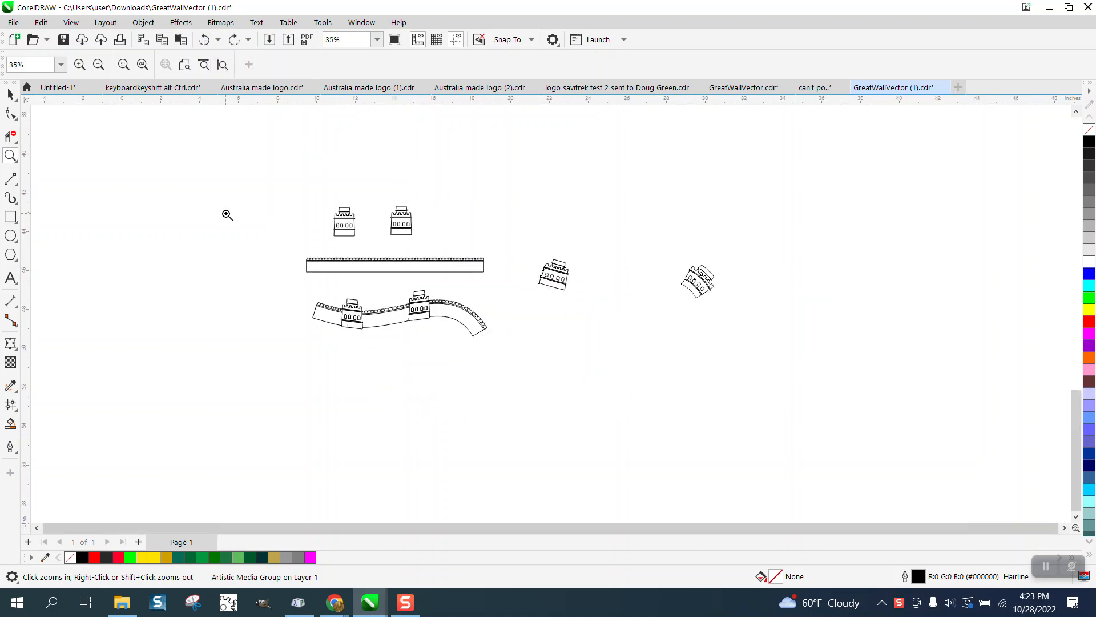
click(205, 40)
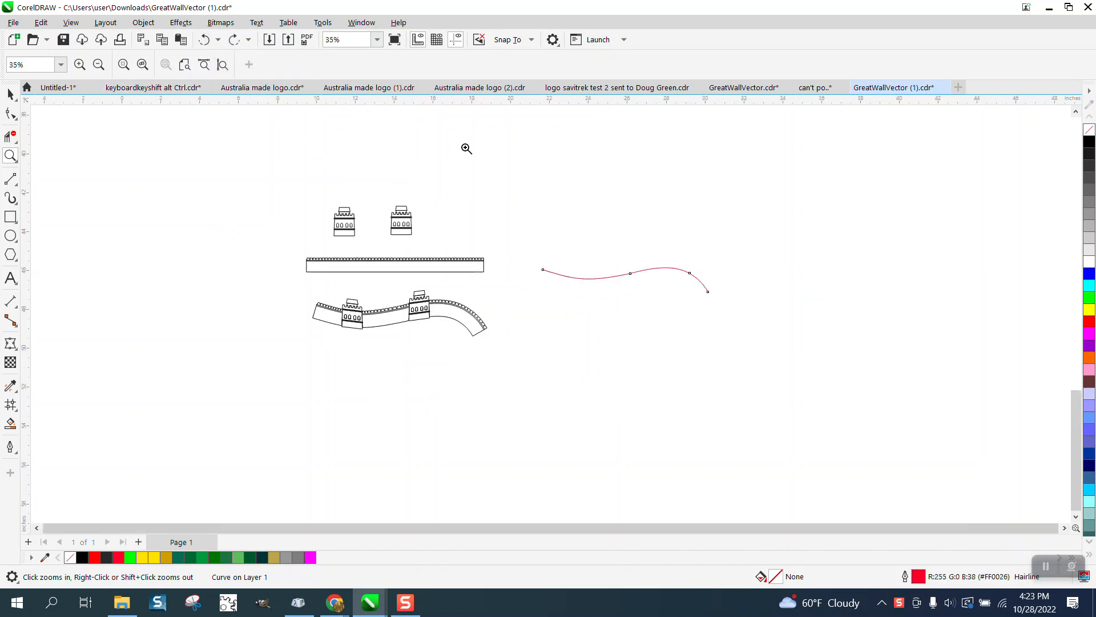
Step: Move the red curve up into the empty area and place the straight wall just above it
click(10, 94)
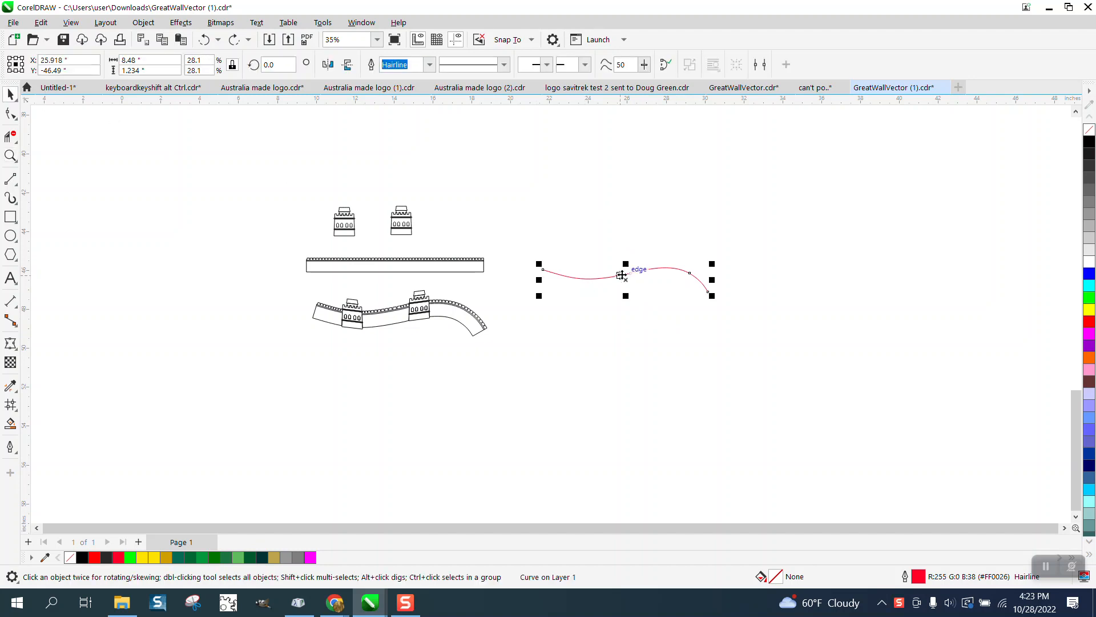
drag(626, 285, 681, 251)
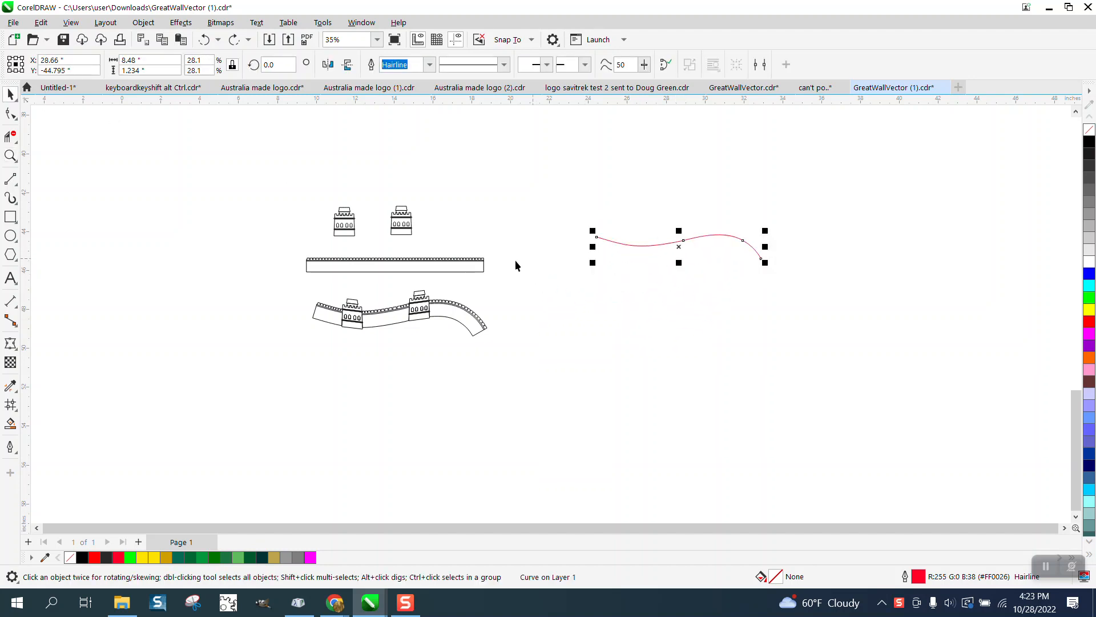
click(552, 240)
drag(482, 271, 752, 210)
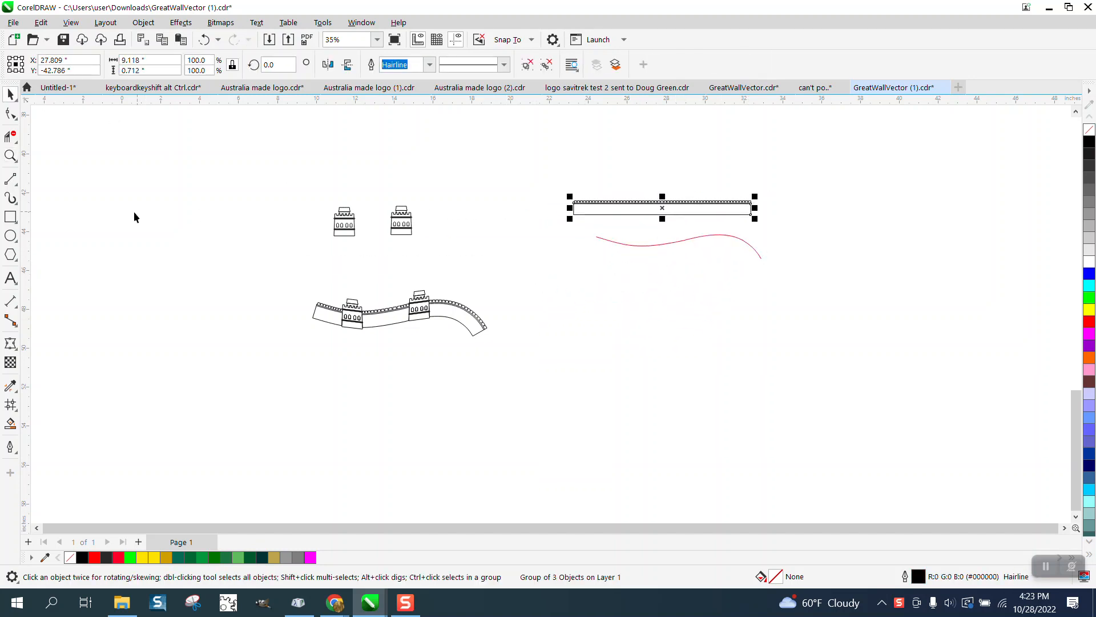
Step: Save the straight wall as an Artistic Media brush named wall4
click(16, 202)
click(61, 203)
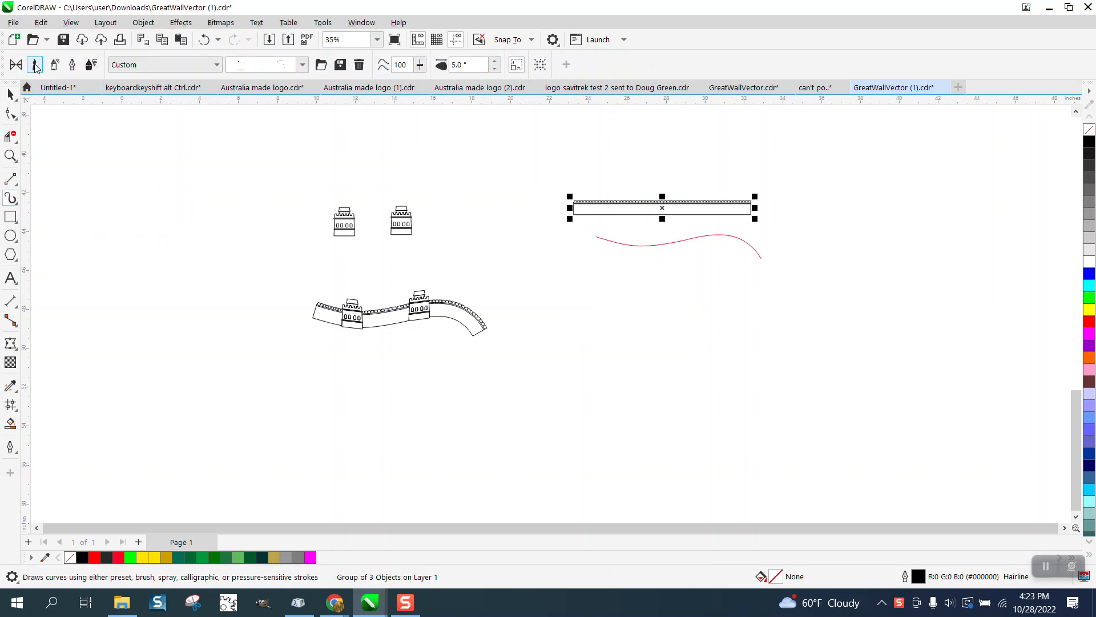
click(340, 66)
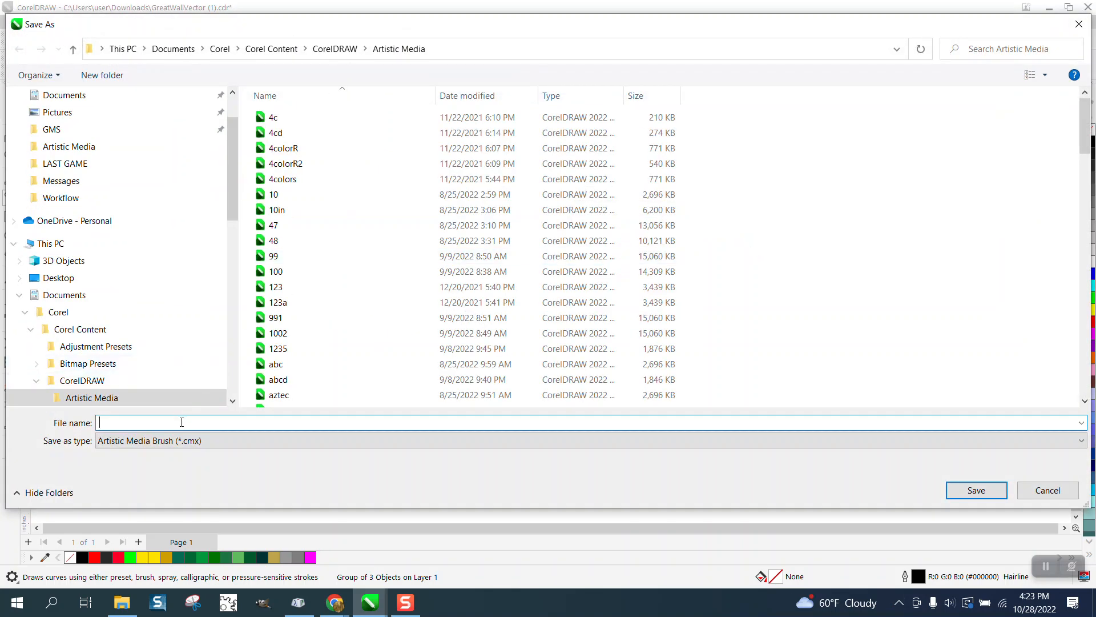
text(wall)
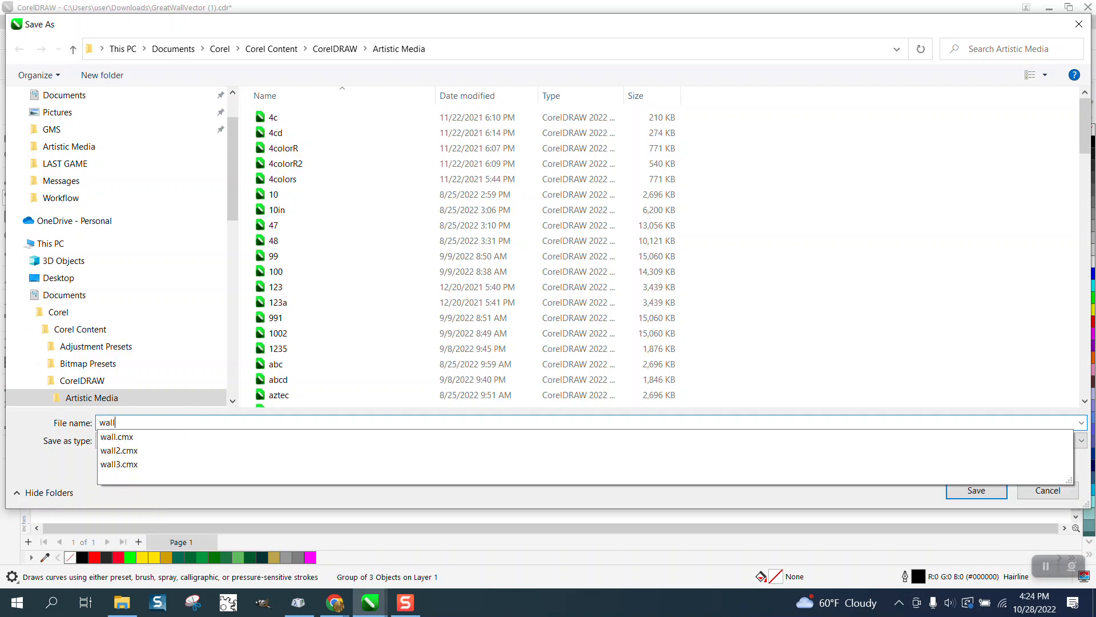
text(4)
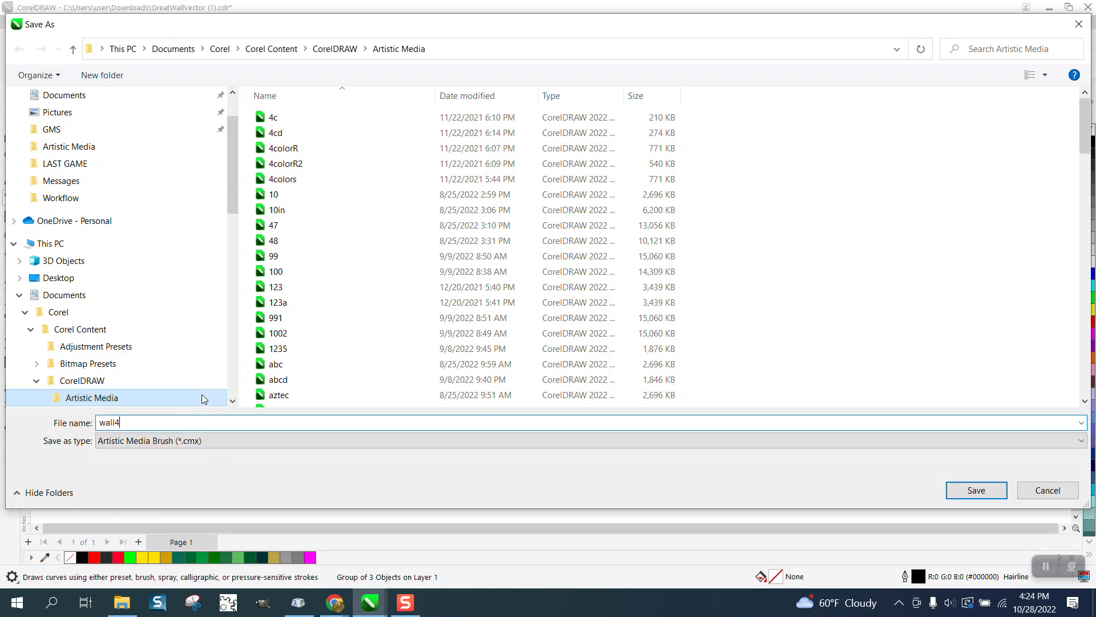
click(976, 494)
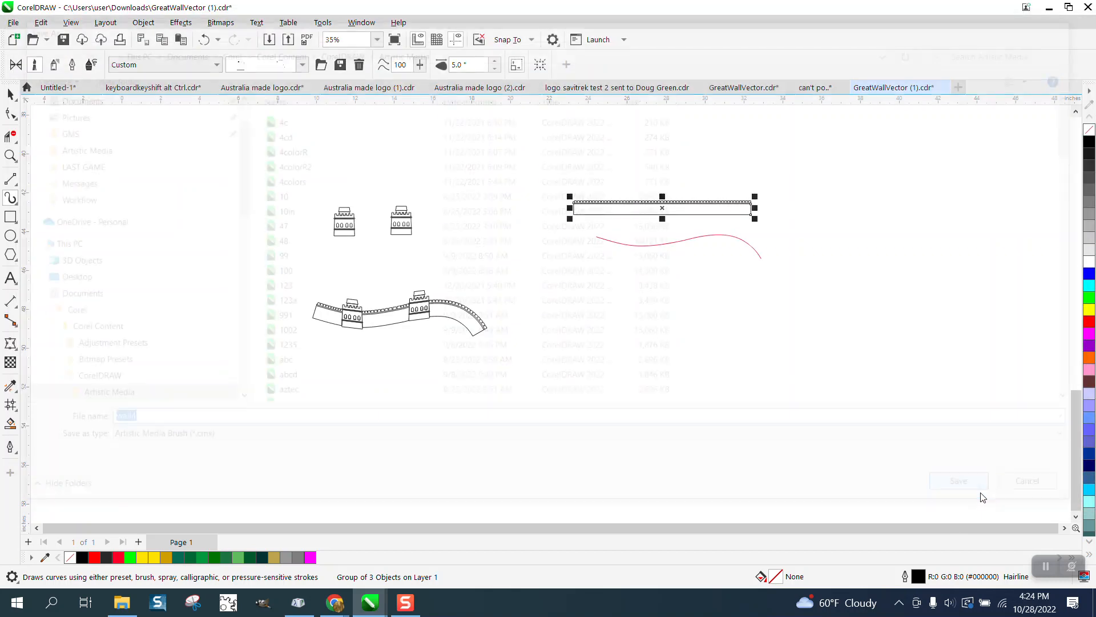
Step: Apply the wall brush to the red curve with a stroke width of 3 inches
click(683, 241)
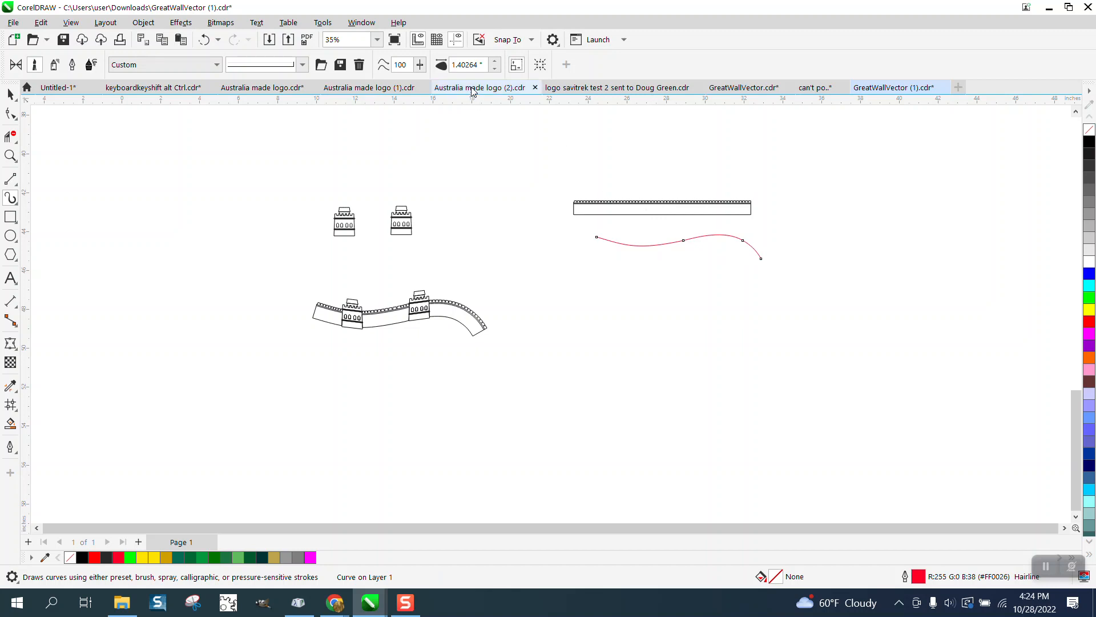
double_click(484, 65)
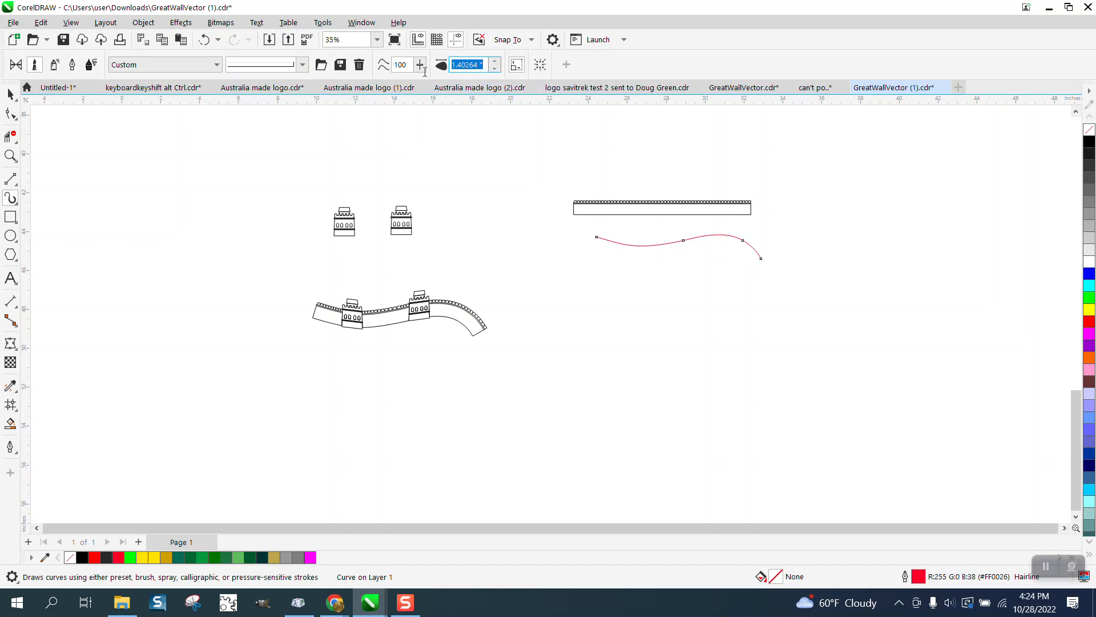
text(3)
key(Return)
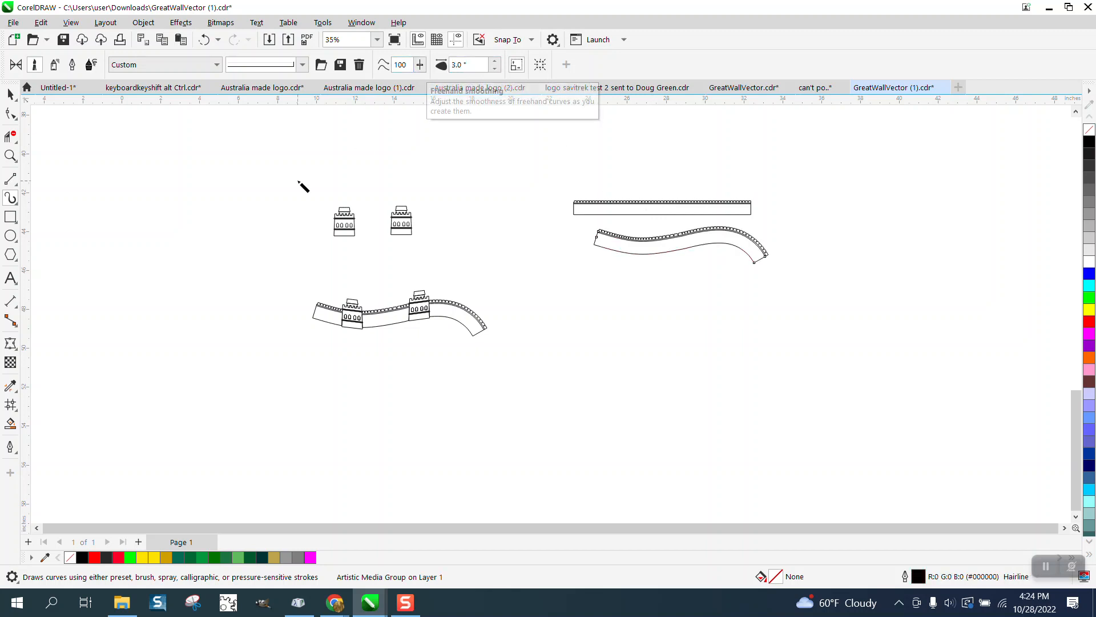
Step: Examine the curved wall up close, especially the outline at its left end
click(11, 156)
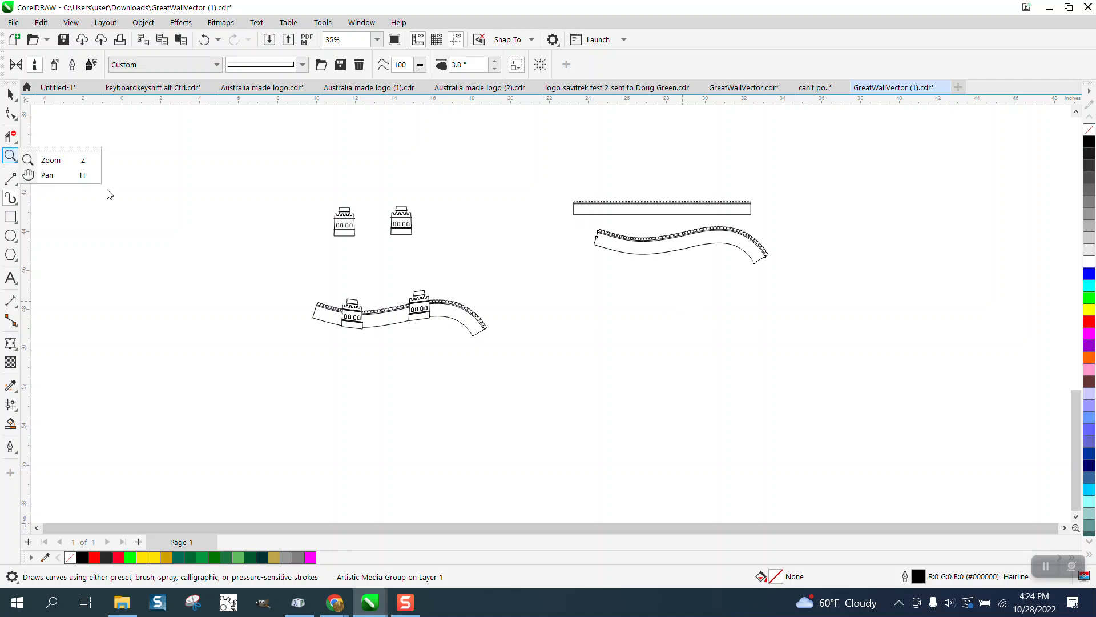
click(57, 161)
drag(586, 197, 834, 325)
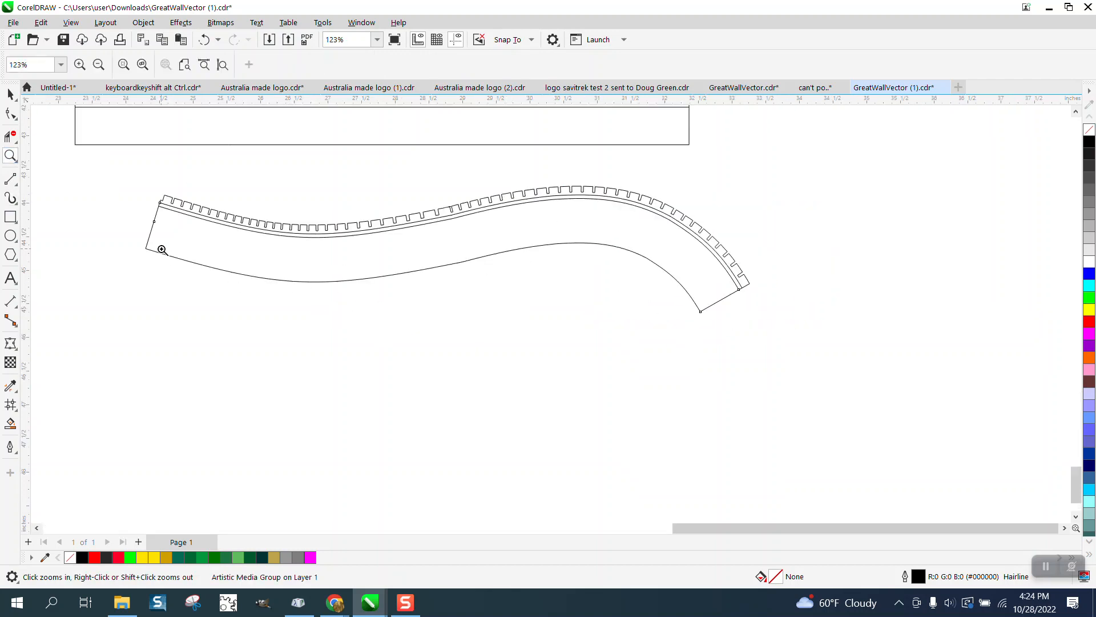
drag(143, 189, 232, 268)
click(11, 113)
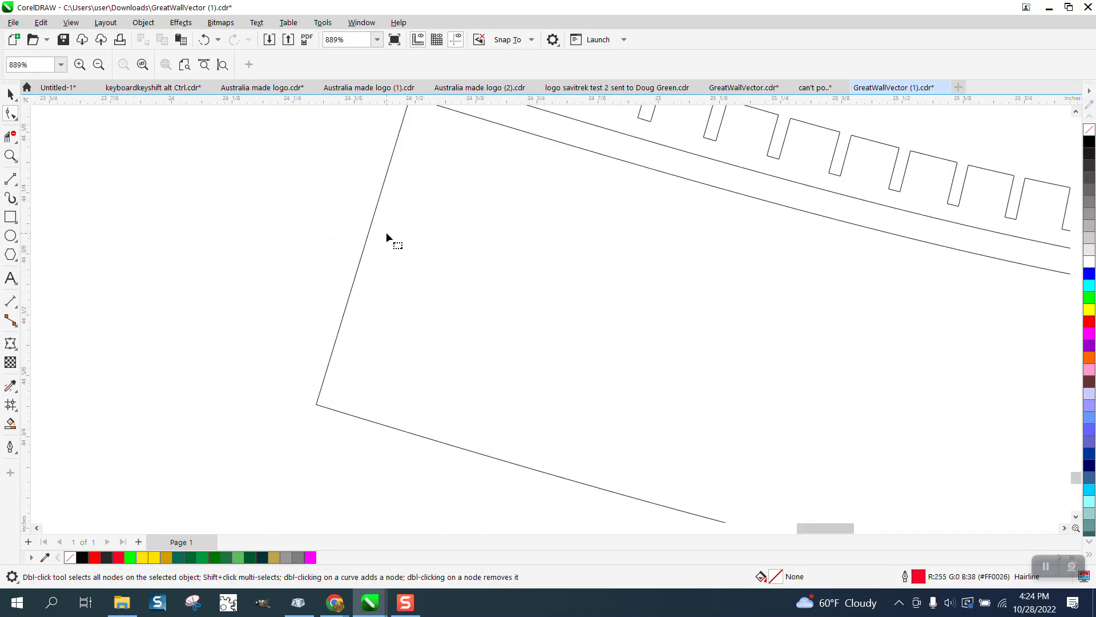
scroll(337, 262, down, 5)
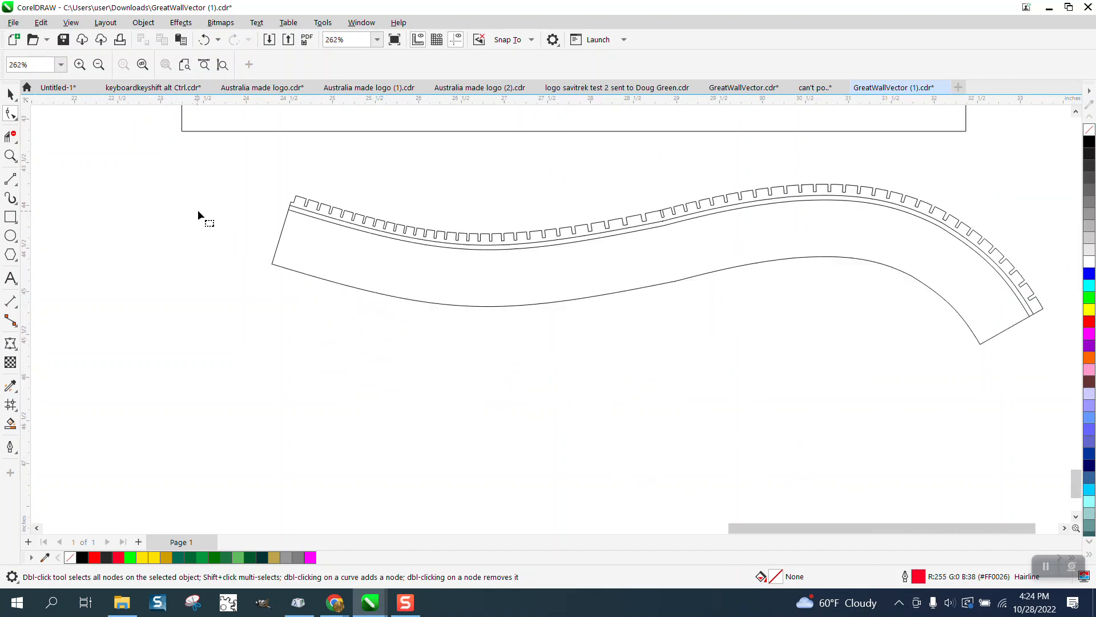
scroll(594, 302, down, 2)
scroll(605, 311, down, 2)
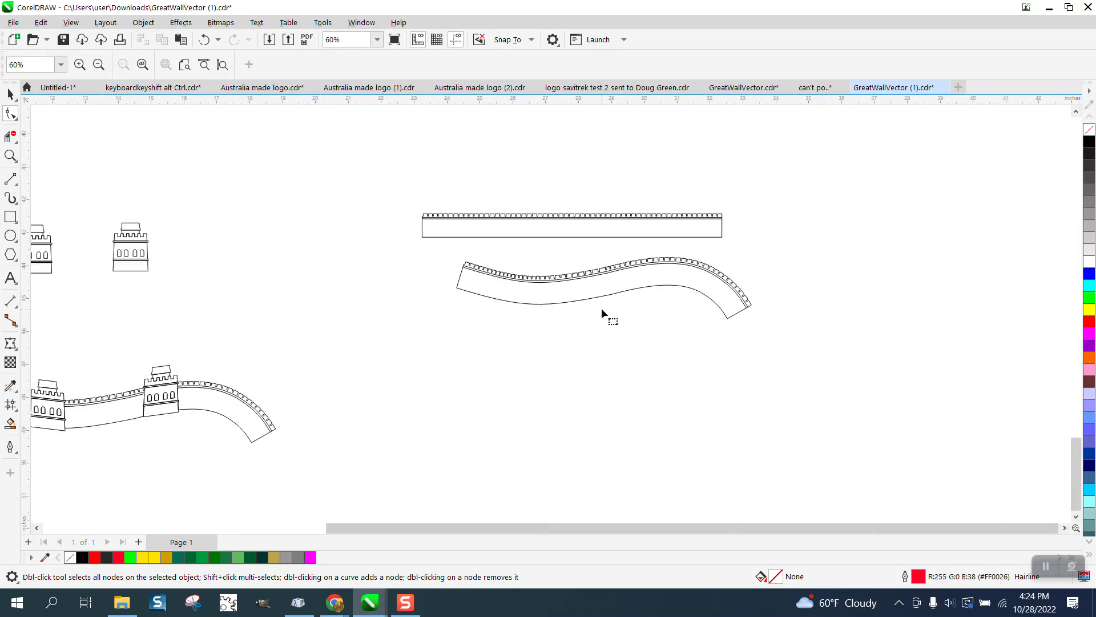
Step: Move the curved wall farther below the straight one and break its artistic media group apart, placing the red path beneath it
click(11, 95)
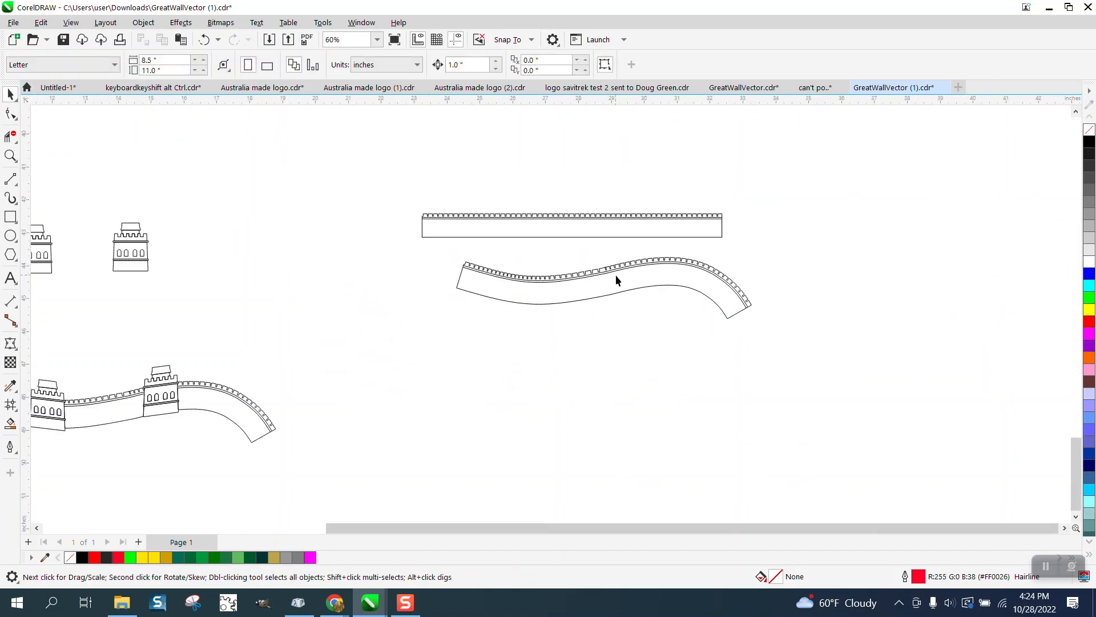
mouse_move(615, 275)
mouse_down()
mouse_move(609, 325)
mouse_move(579, 302)
mouse_move(550, 391)
mouse_move(540, 345)
mouse_up()
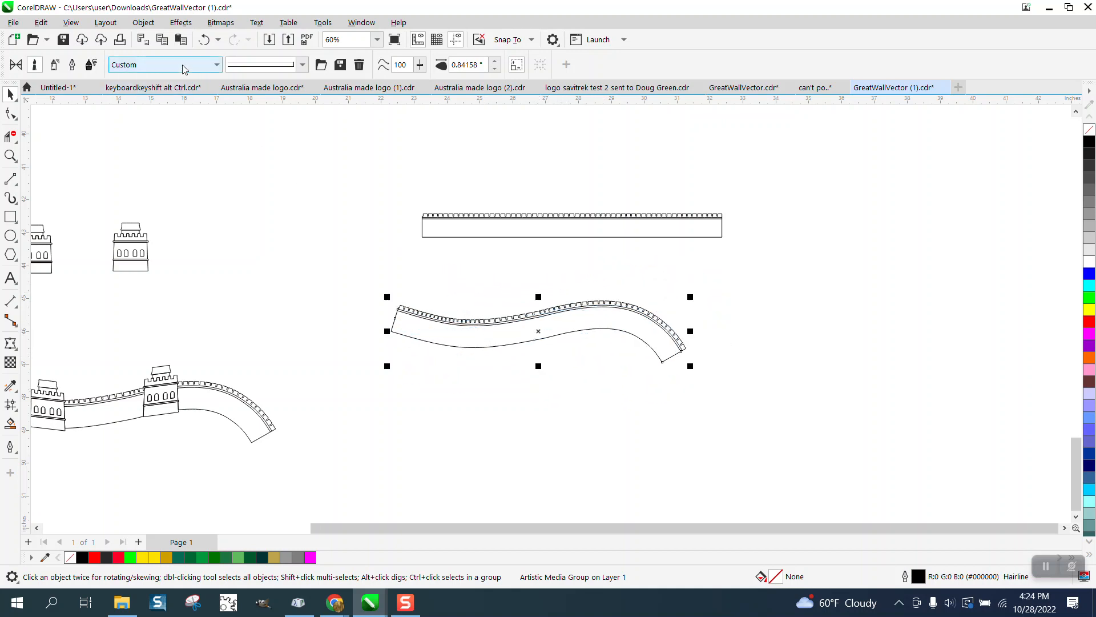
click(143, 22)
click(227, 330)
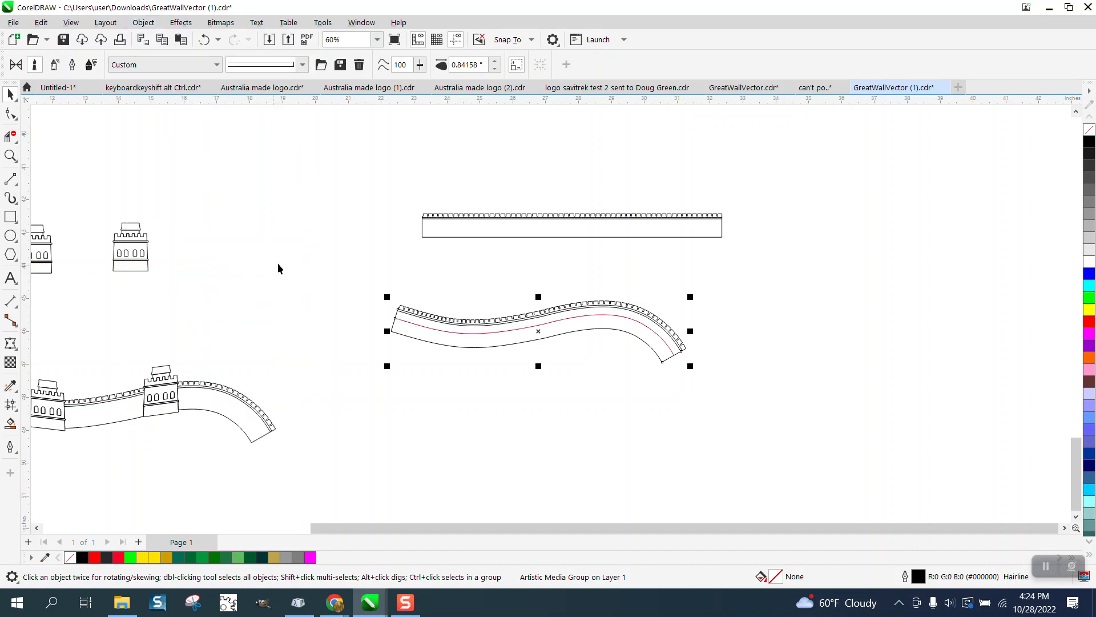
click(450, 328)
drag(462, 444, 458, 444)
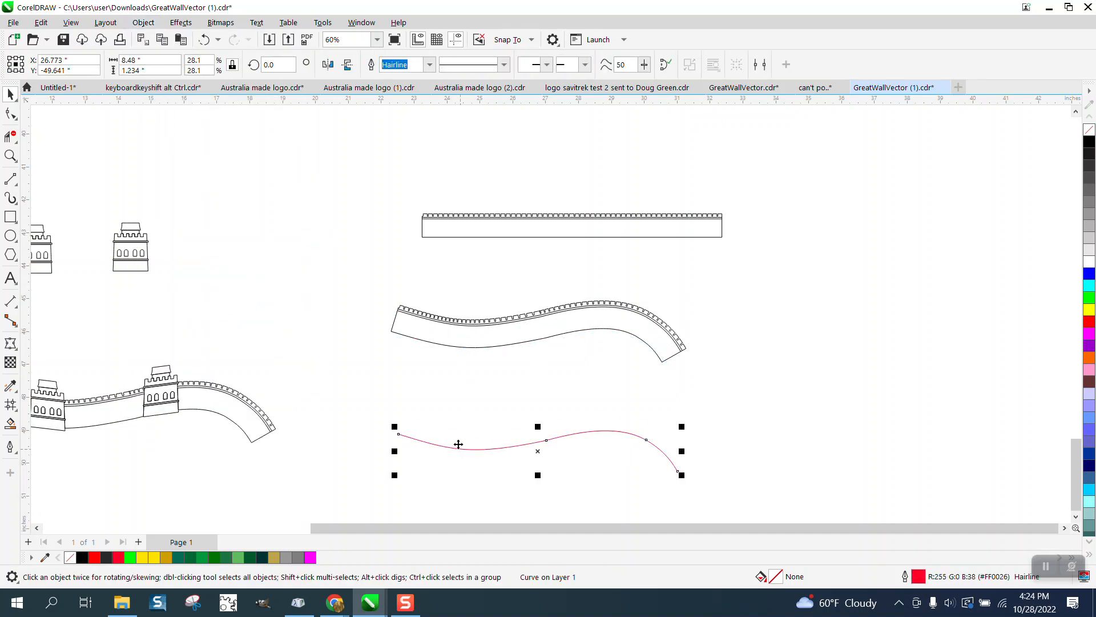
Step: Move the two upright towers above the curved wall, one over the dip and one over the crest
drag(149, 249, 486, 289)
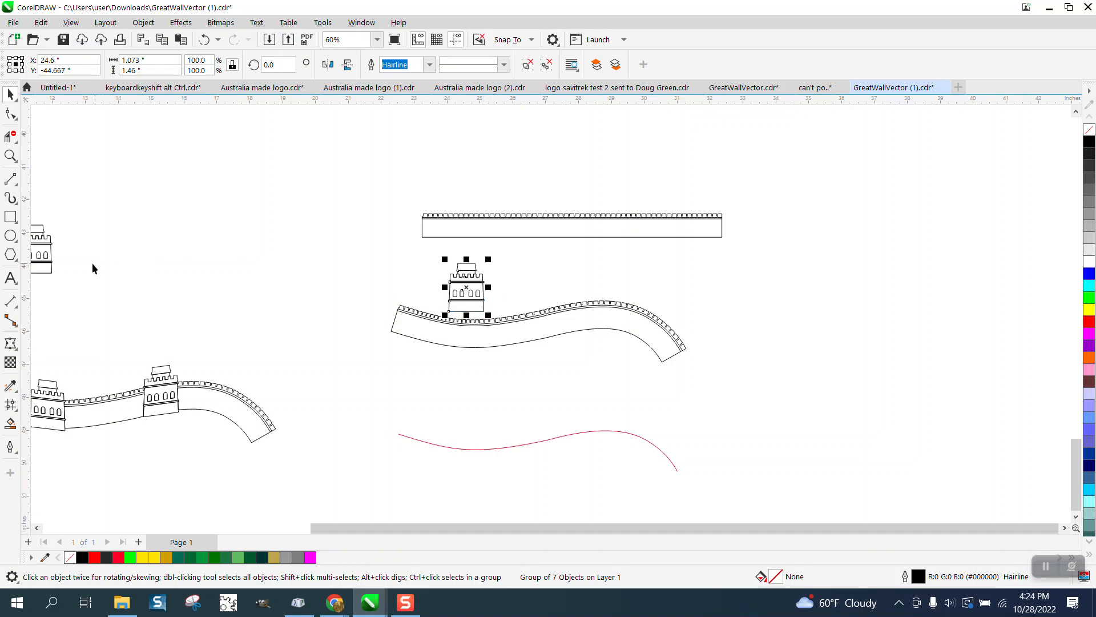
drag(45, 256, 639, 278)
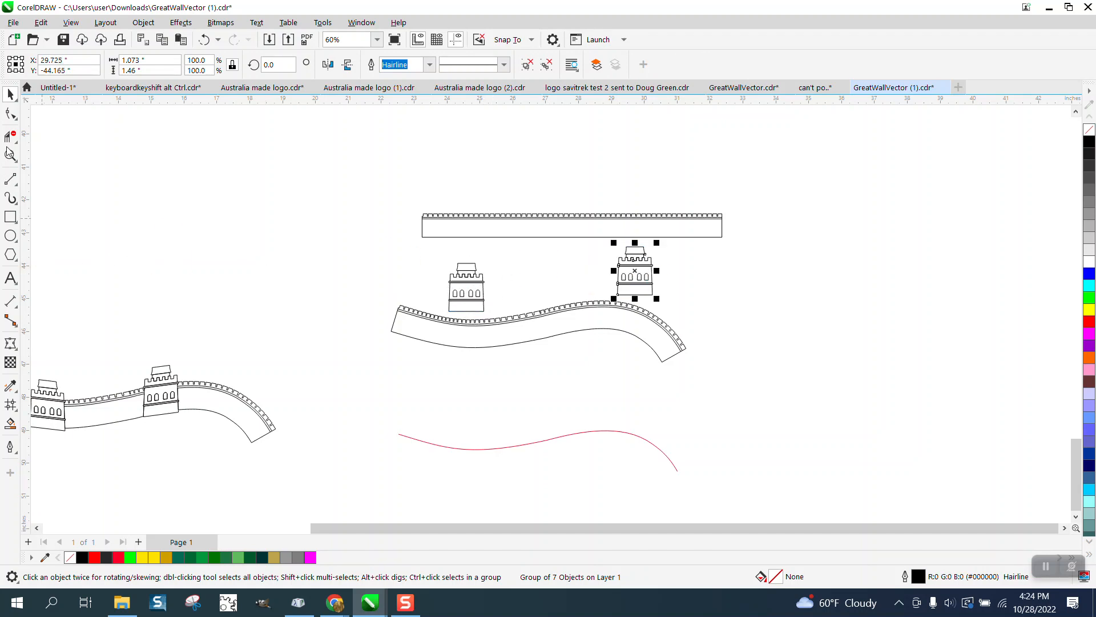
Step: Place the left tower over the curved wall with its lower-left corner on the wall's bottom edge
key(z)
drag(390, 252, 741, 424)
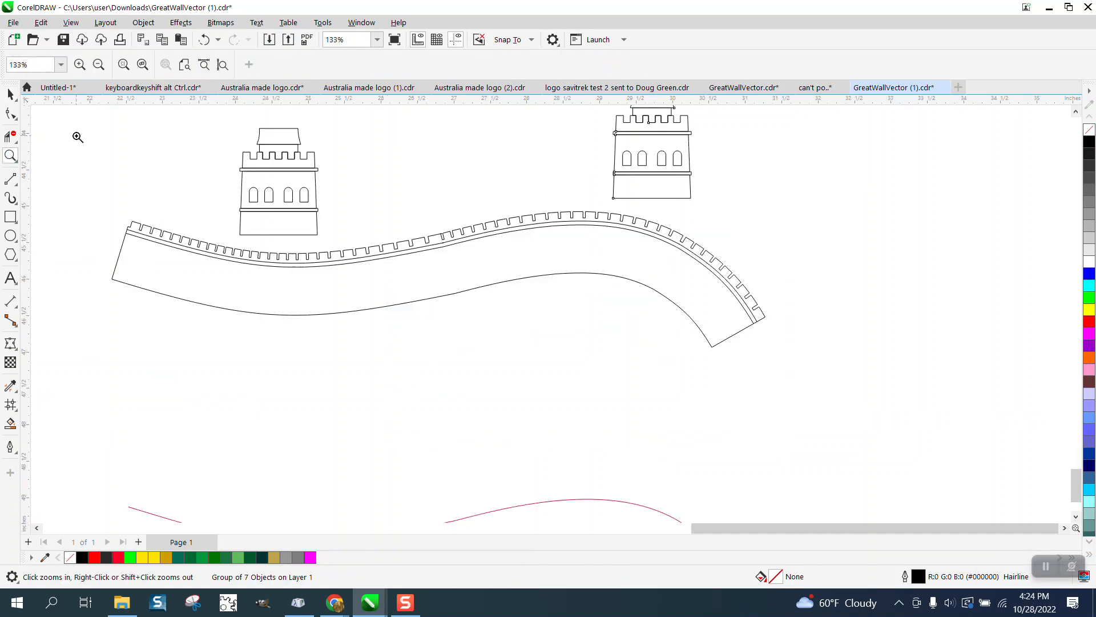
click(10, 94)
click(243, 233)
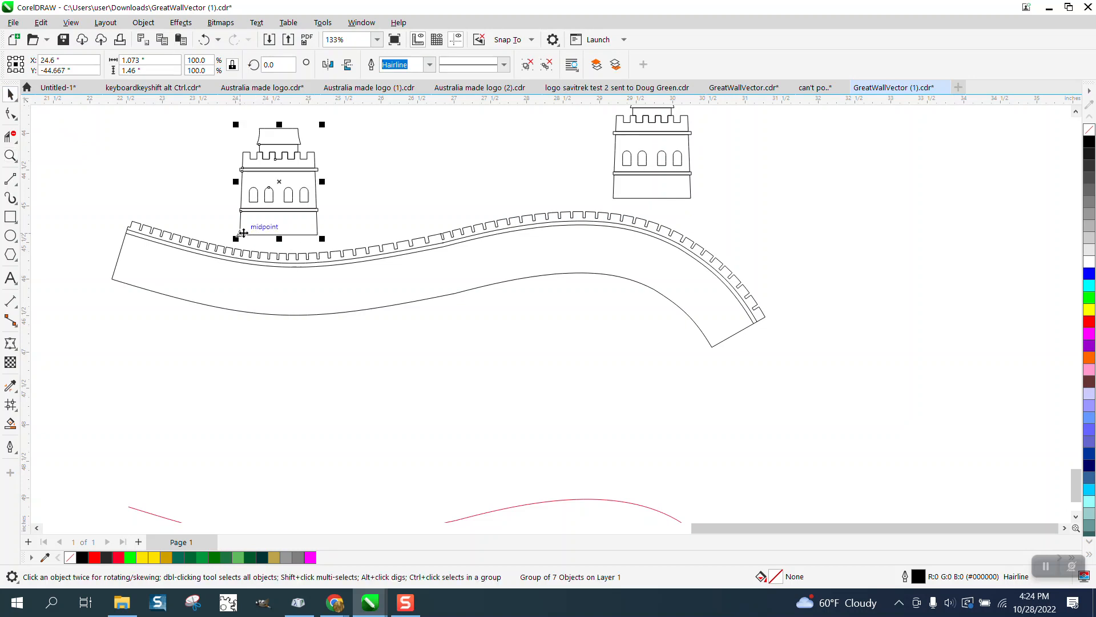
drag(243, 233, 208, 311)
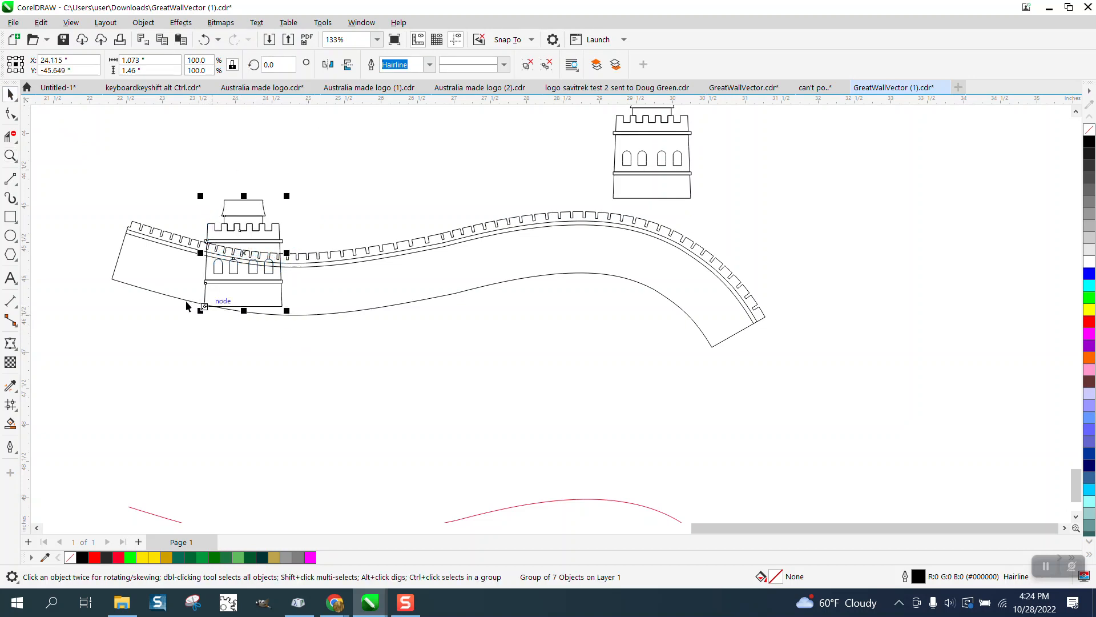
click(11, 155)
drag(178, 240, 428, 378)
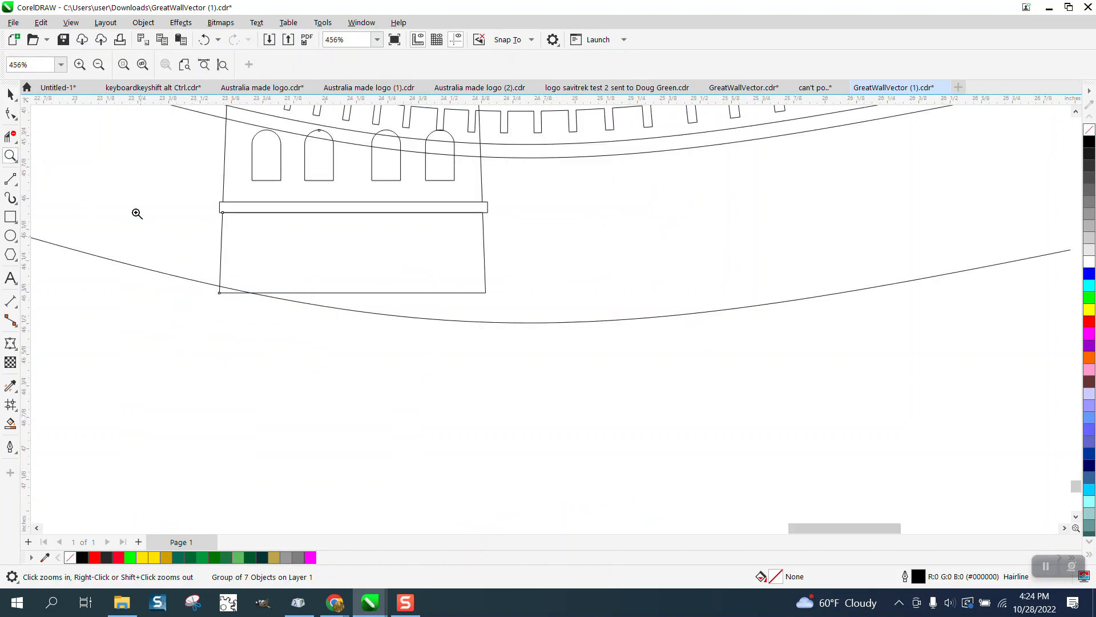
click(13, 95)
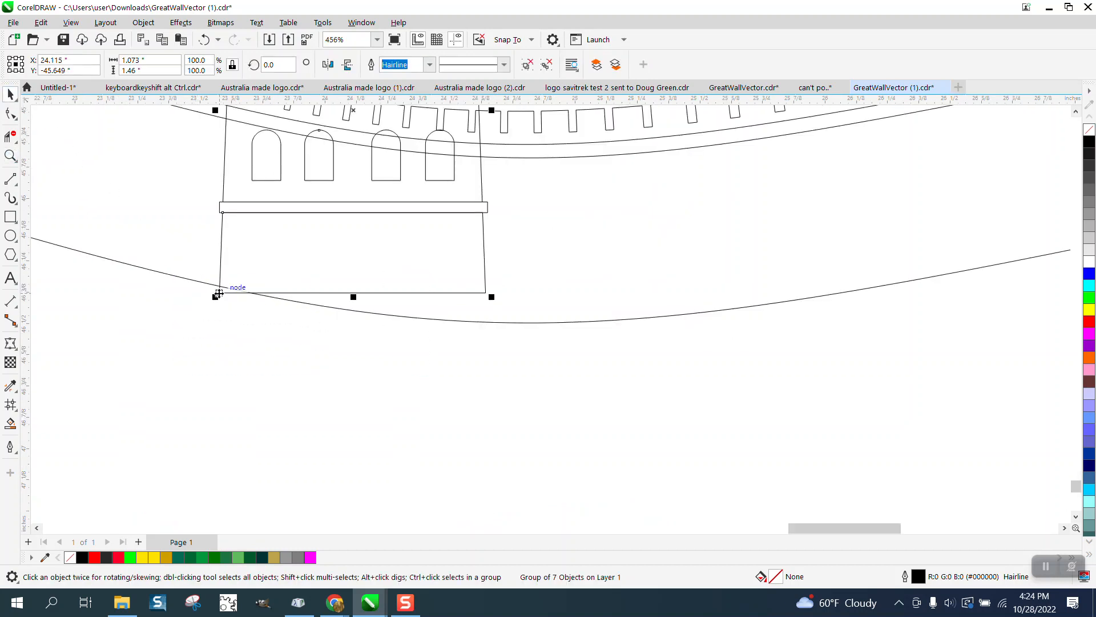
drag(219, 293, 220, 286)
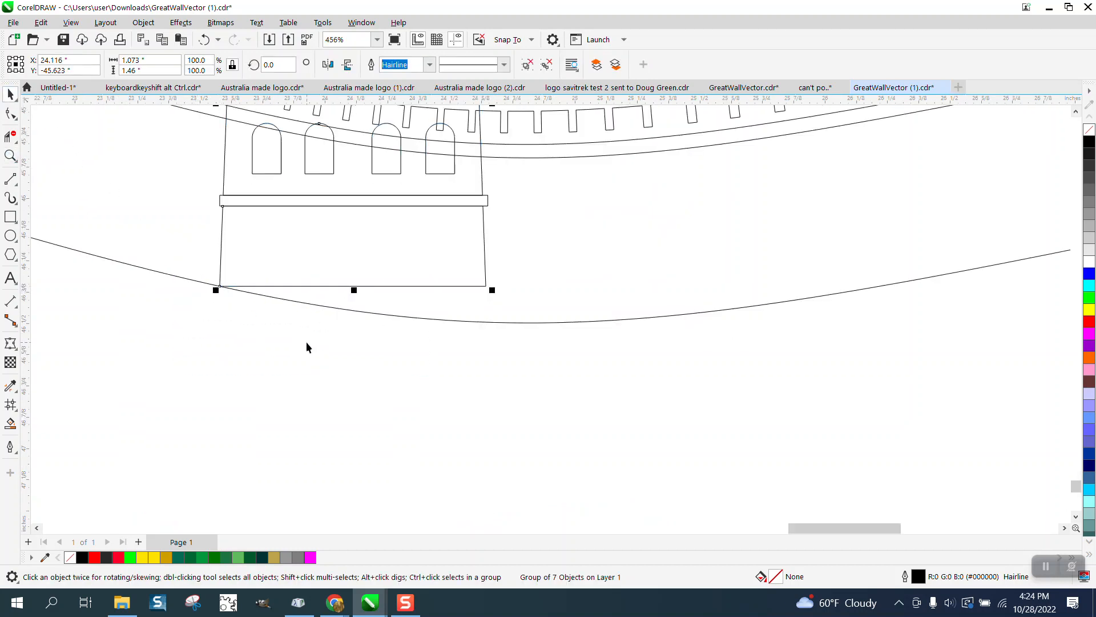
Step: Move the left tower's rotation centre to its lower-left corner and rotate the tower to about 349.4° to follow the wall's slope
click(359, 211)
scroll(370, 252, down, 4)
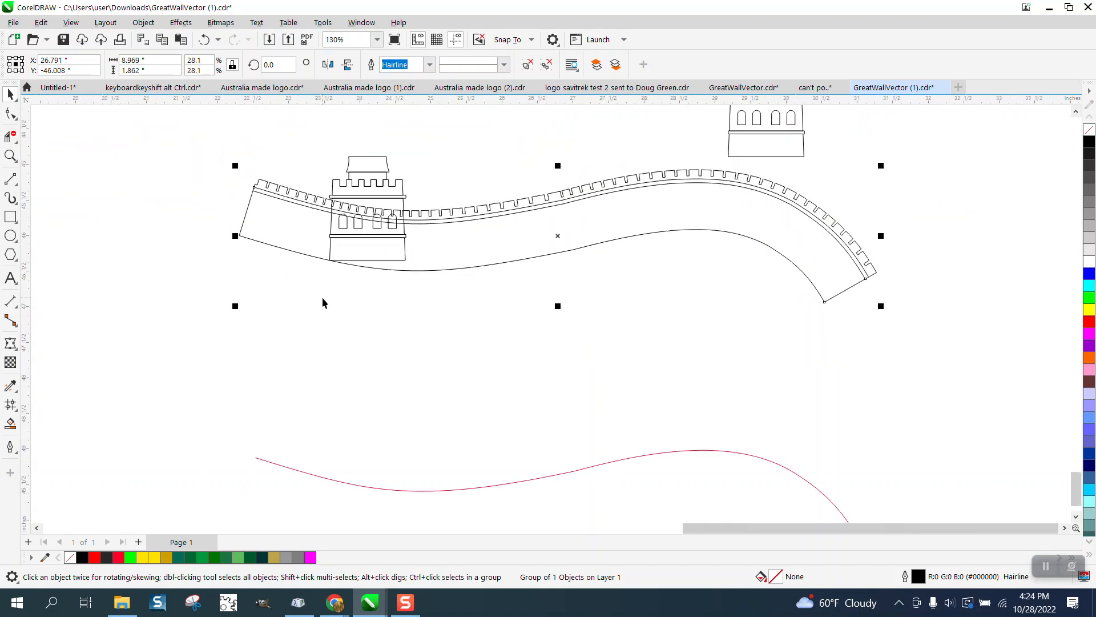
drag(322, 297, 289, 318)
click(366, 211)
click(368, 209)
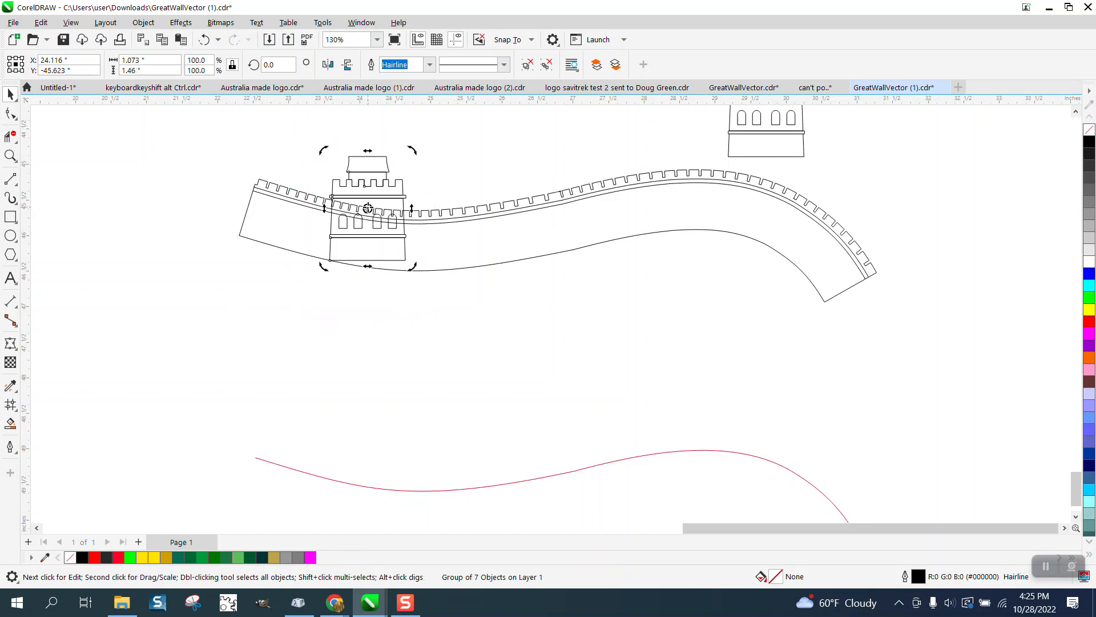
drag(368, 208, 330, 261)
drag(404, 260, 404, 266)
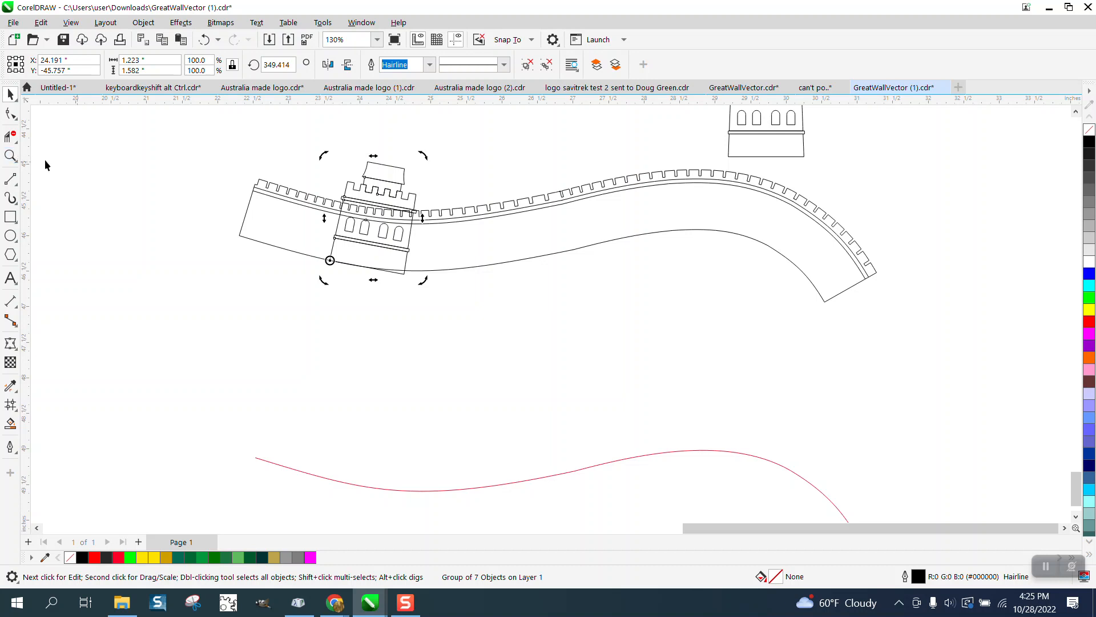
Step: Readjust the left tower's rotation about its lower-left corner to about 352.8°, bringing its lower-right corner close to the wall's bottom edge
click(10, 155)
drag(262, 152, 626, 342)
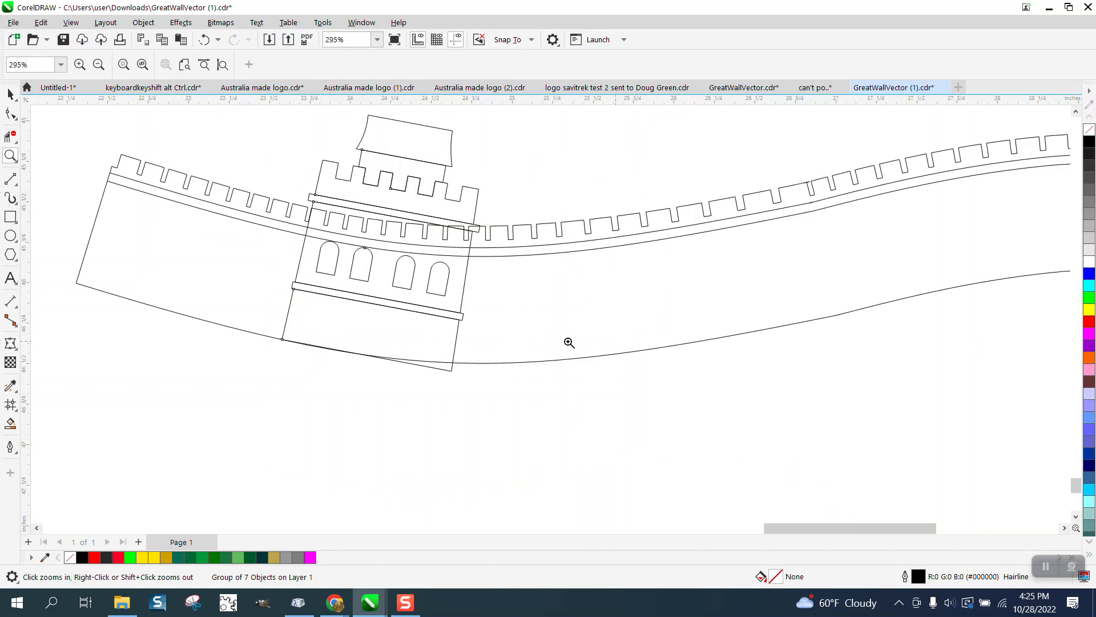
click(11, 116)
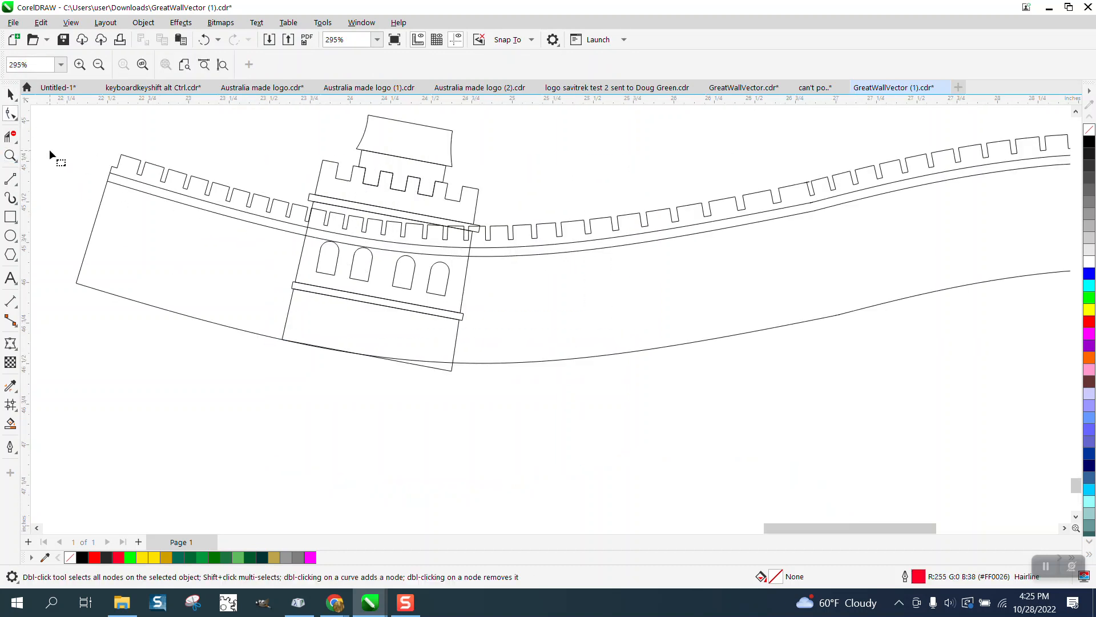
click(10, 94)
click(452, 319)
click(12, 96)
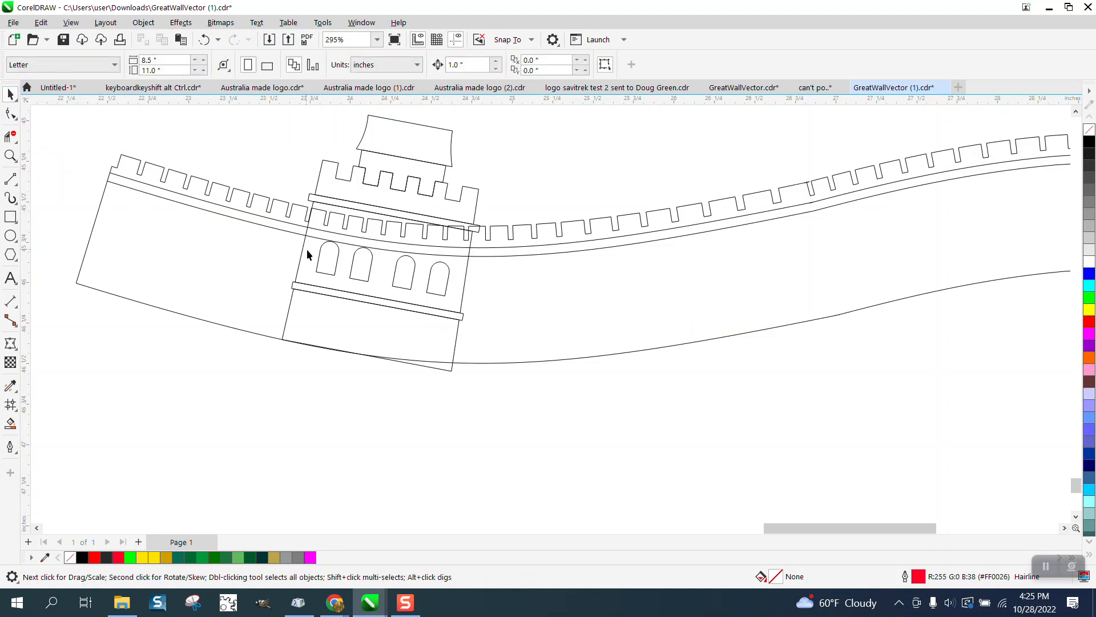
click(378, 284)
click(394, 284)
scroll(459, 385, down, 1)
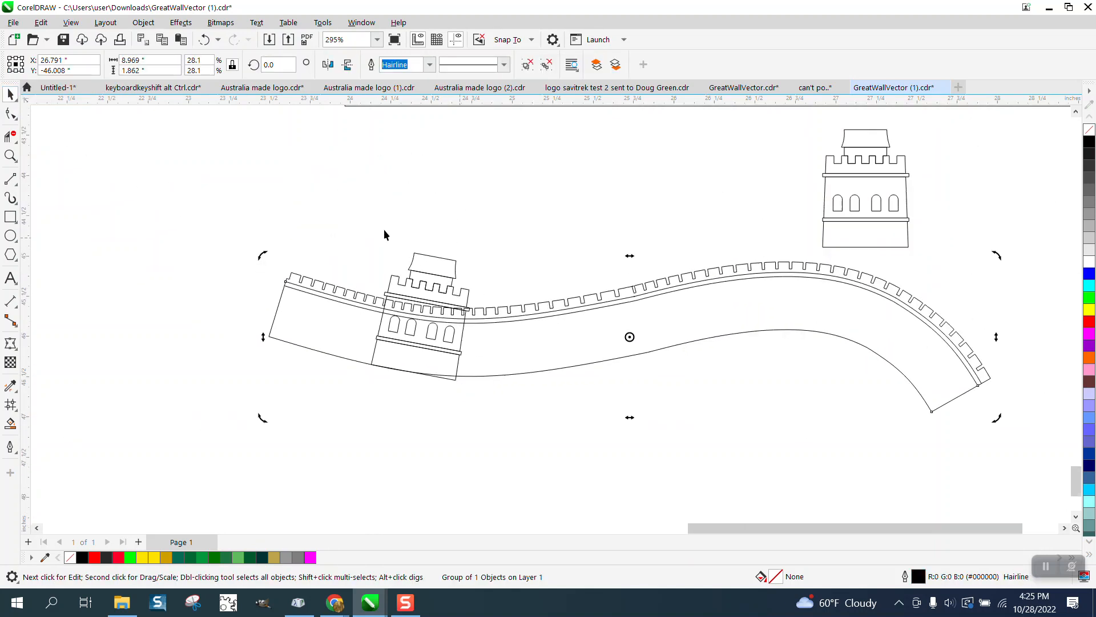
drag(348, 208, 475, 390)
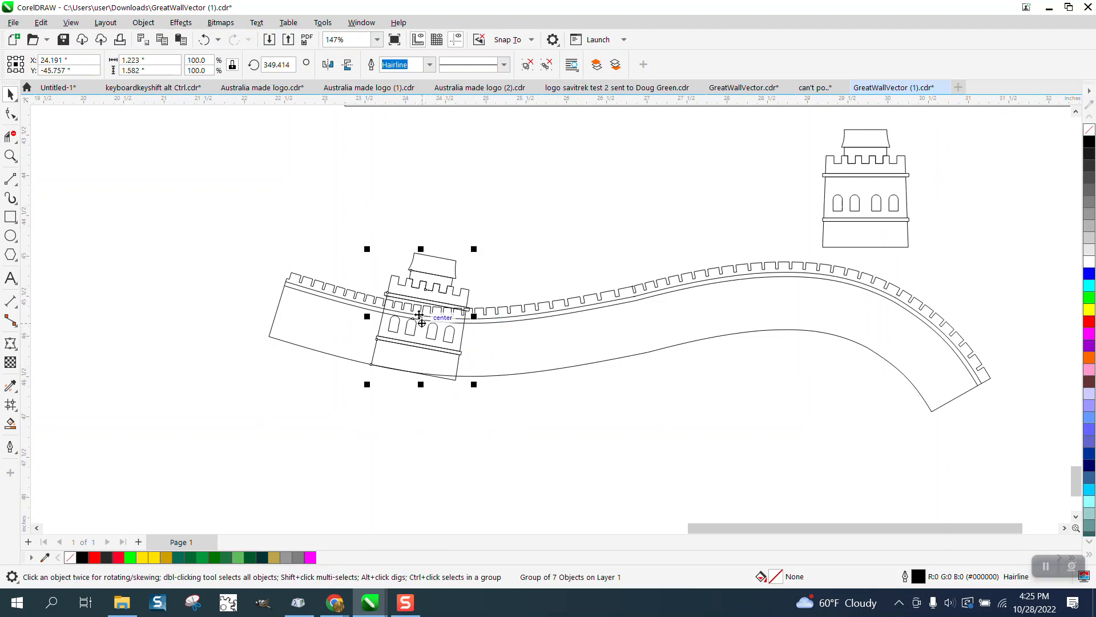
click(419, 315)
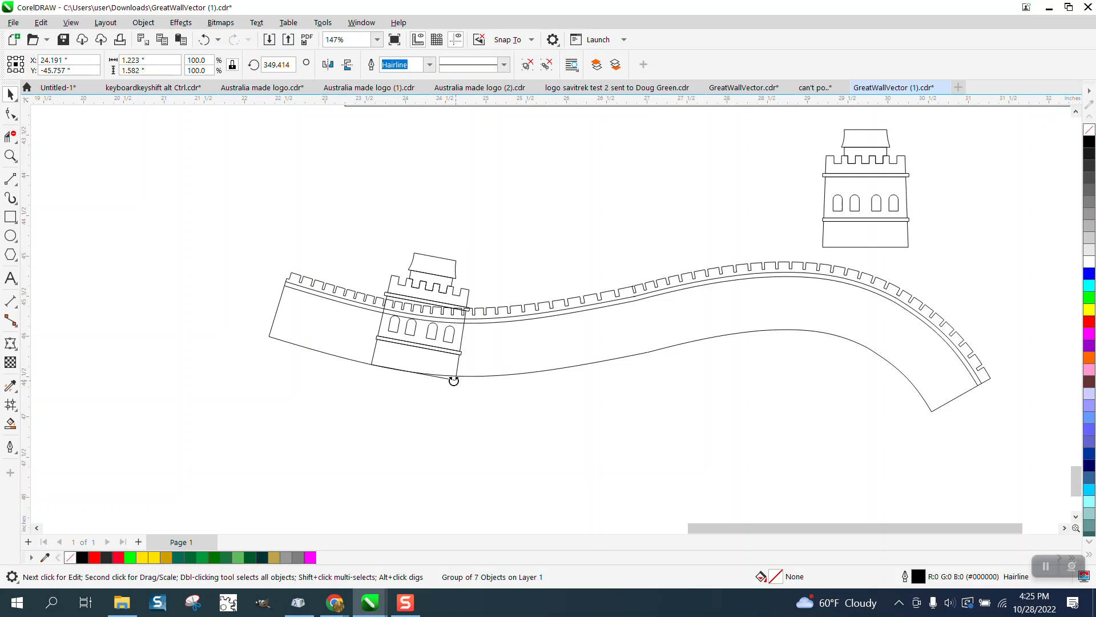
drag(454, 380, 457, 377)
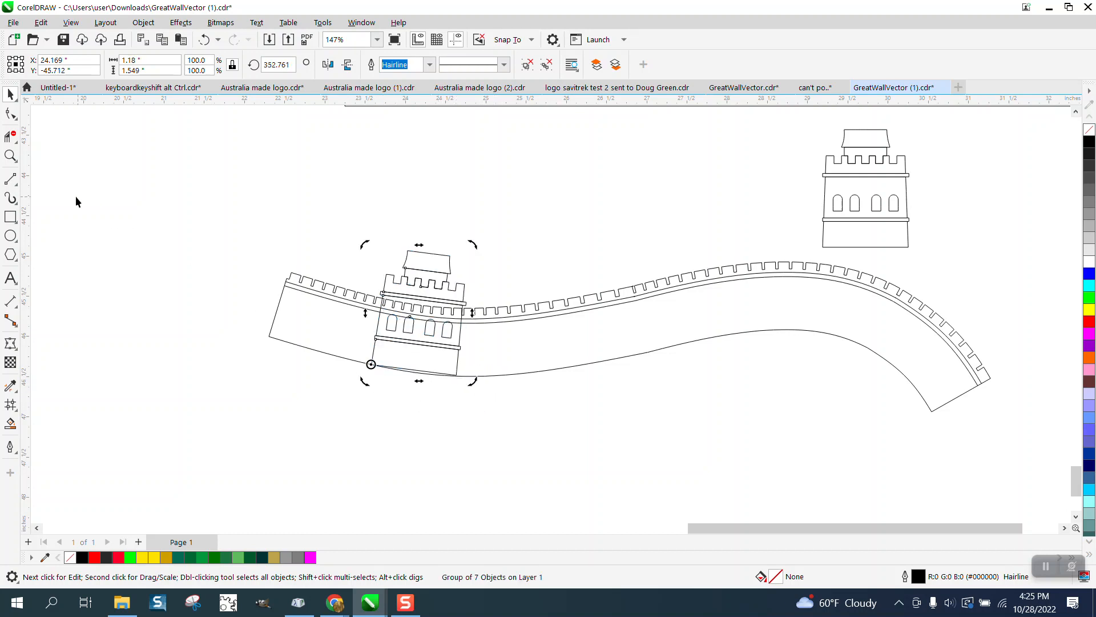
Step: Delete the wall's battlement and band line segments that run through the left tower, including those between the windows
key(z)
drag(367, 242, 607, 397)
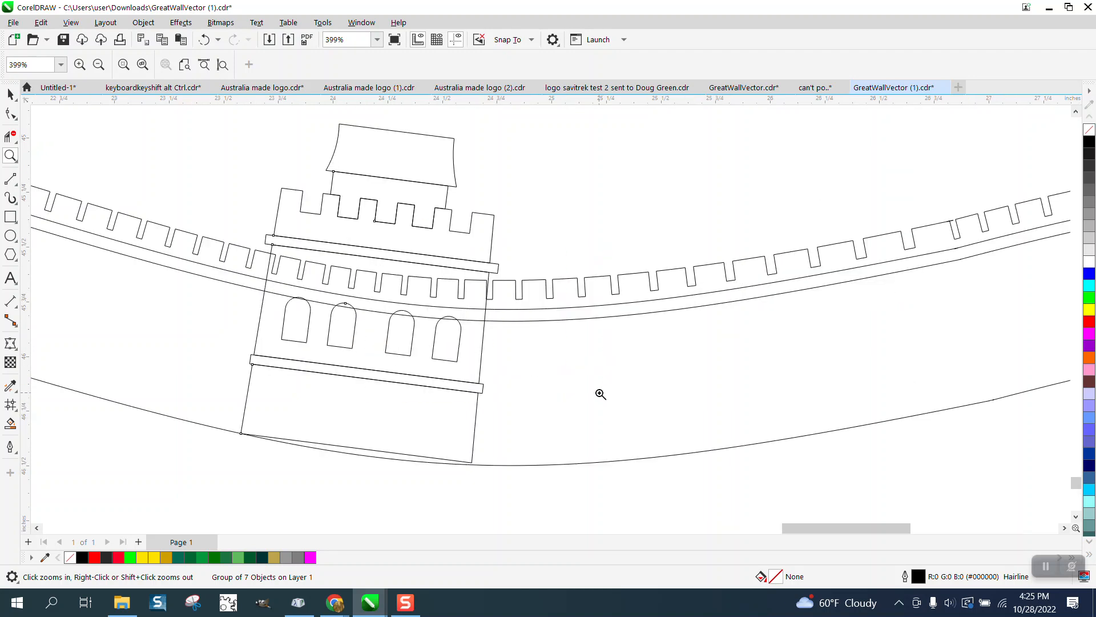
click(11, 136)
drag(316, 268, 394, 278)
click(468, 304)
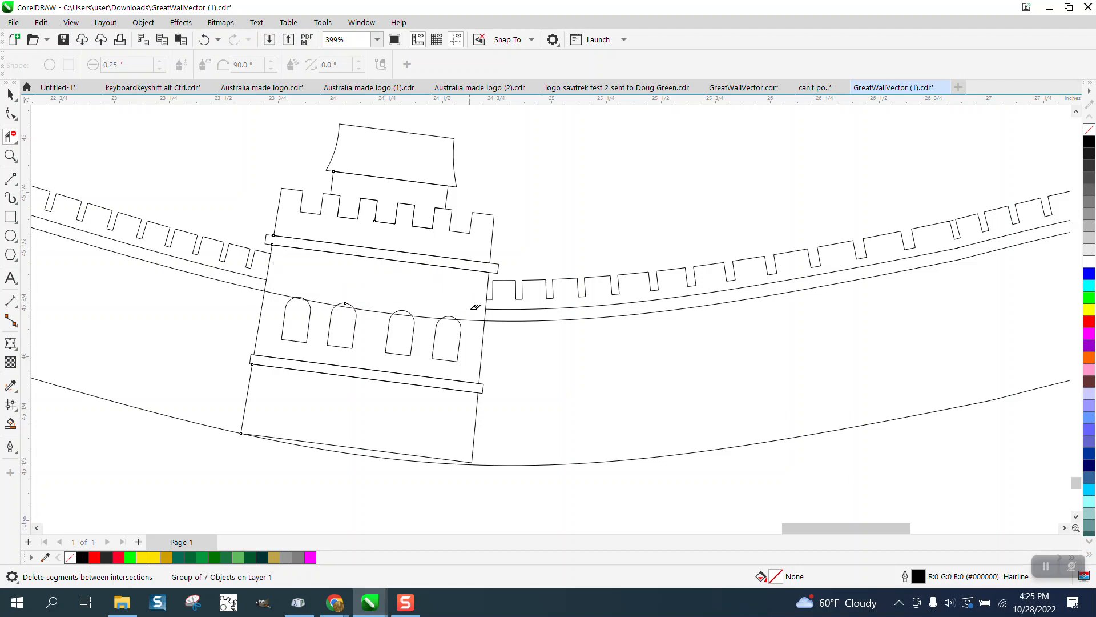
click(423, 312)
click(385, 309)
click(329, 300)
Step: Delete the leftover wall line segment inside the top of the tower's leftmost window arch
click(10, 155)
drag(264, 293, 379, 336)
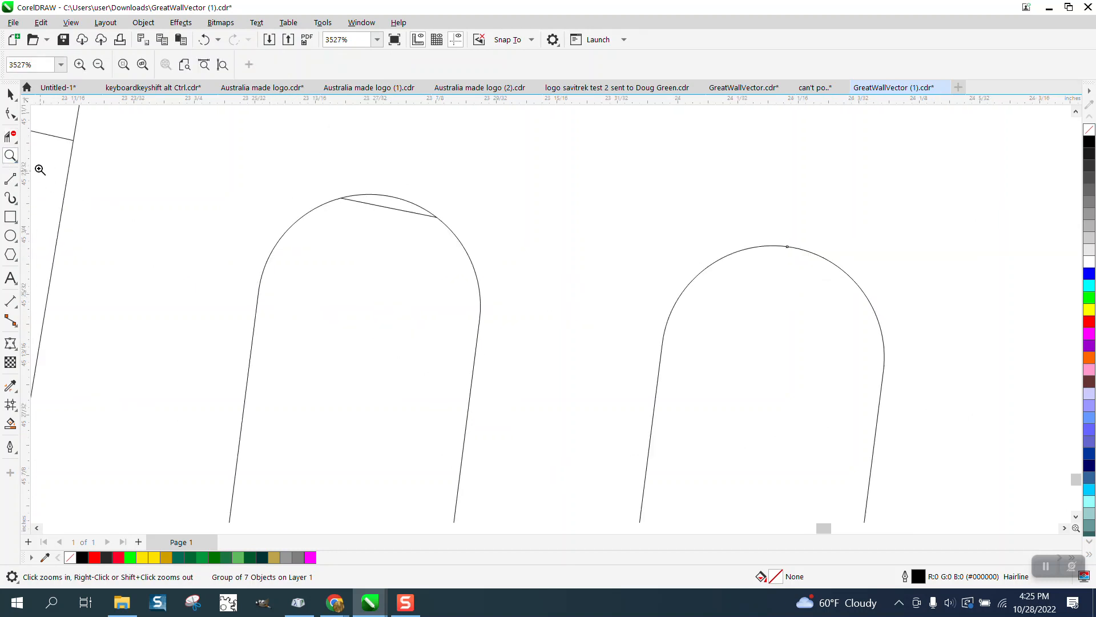
click(10, 136)
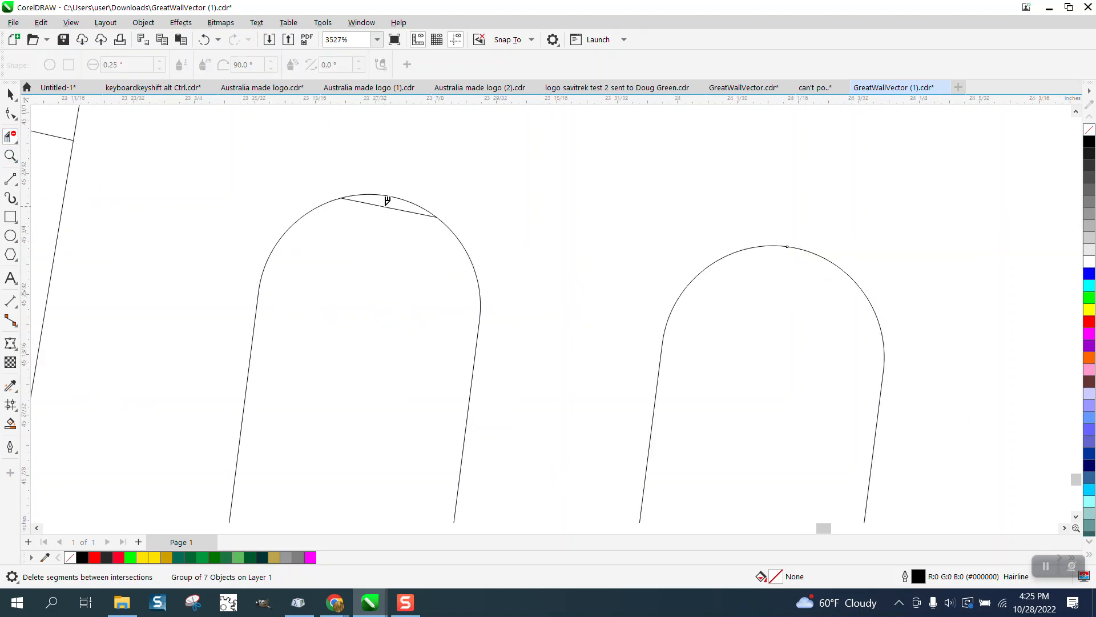
click(388, 201)
scroll(251, 200, down, 8)
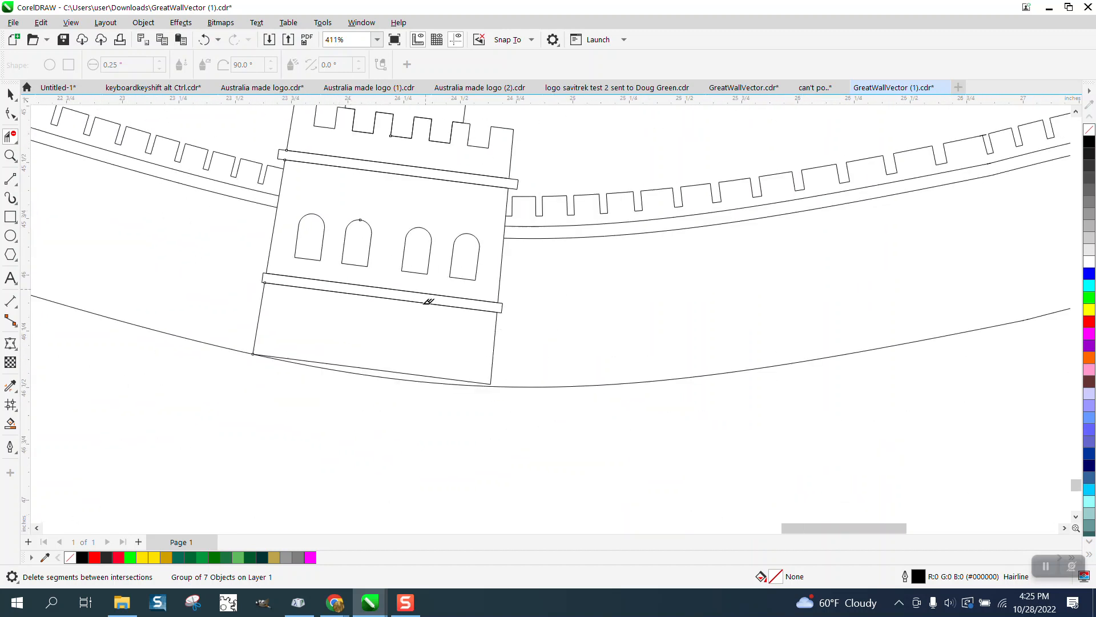
Step: Ungroup the left tower into its separate objects
click(10, 113)
click(241, 299)
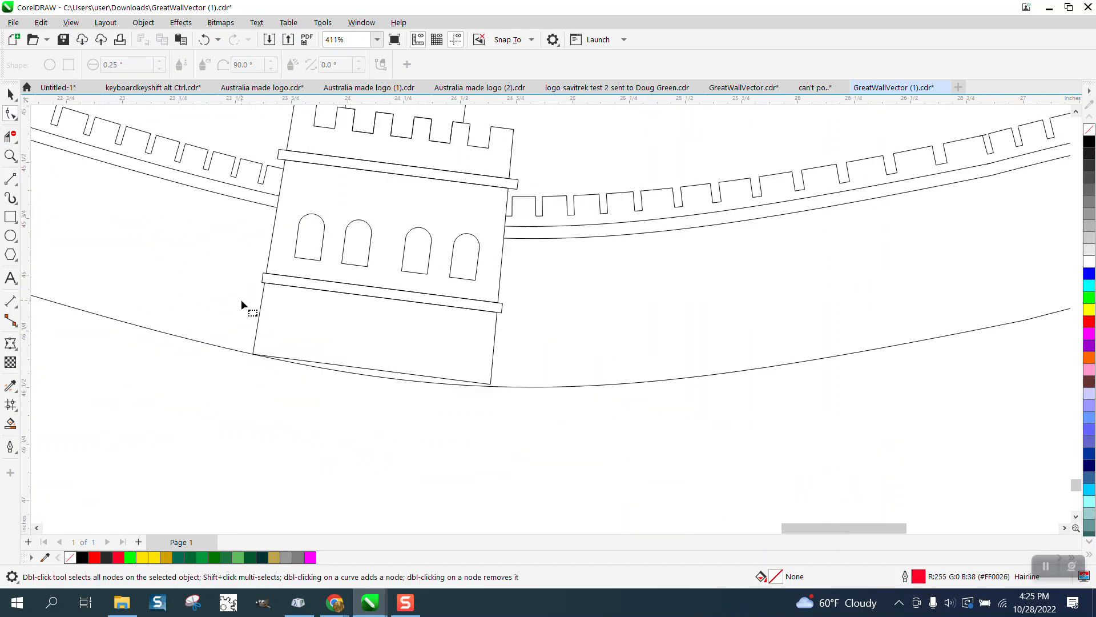
scroll(259, 320, down, 4)
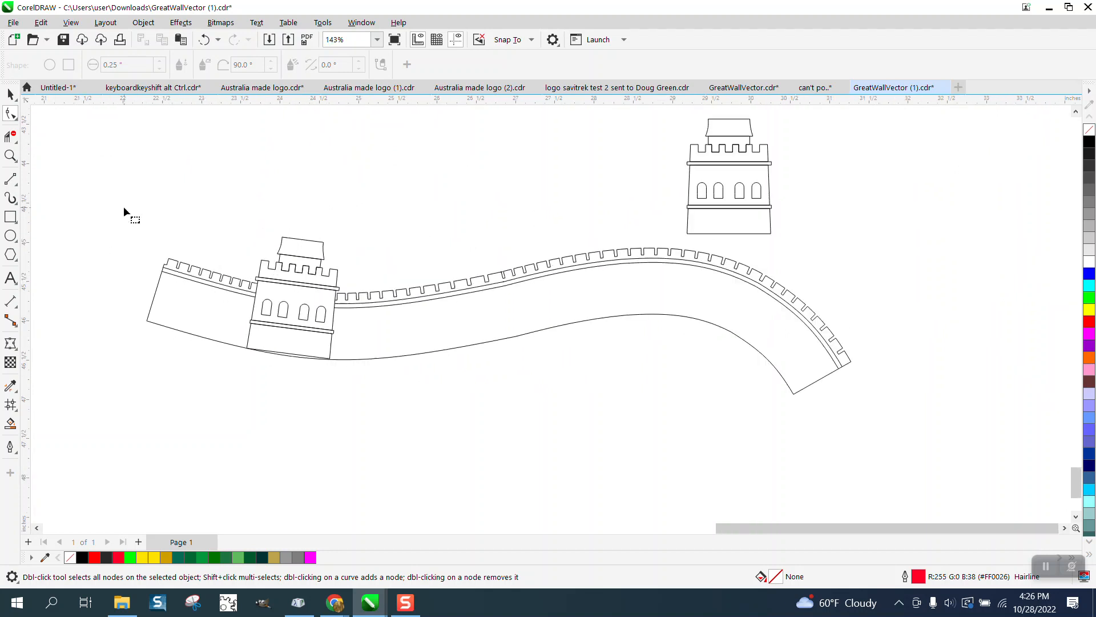
click(10, 94)
drag(362, 359, 378, 378)
click(143, 23)
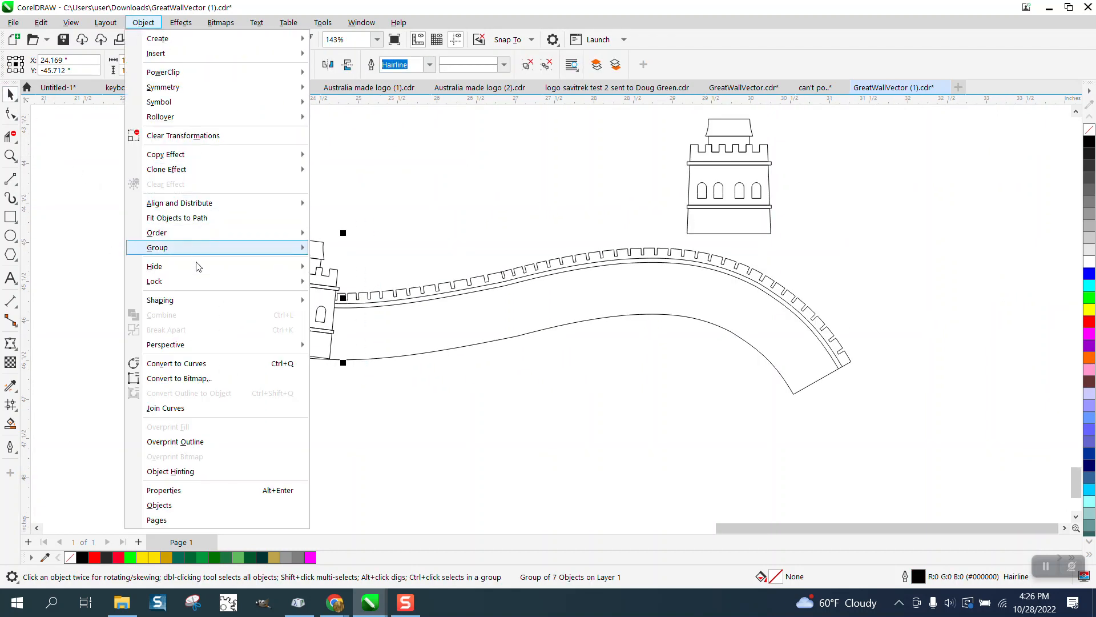
mouse_move(198, 247)
click(360, 279)
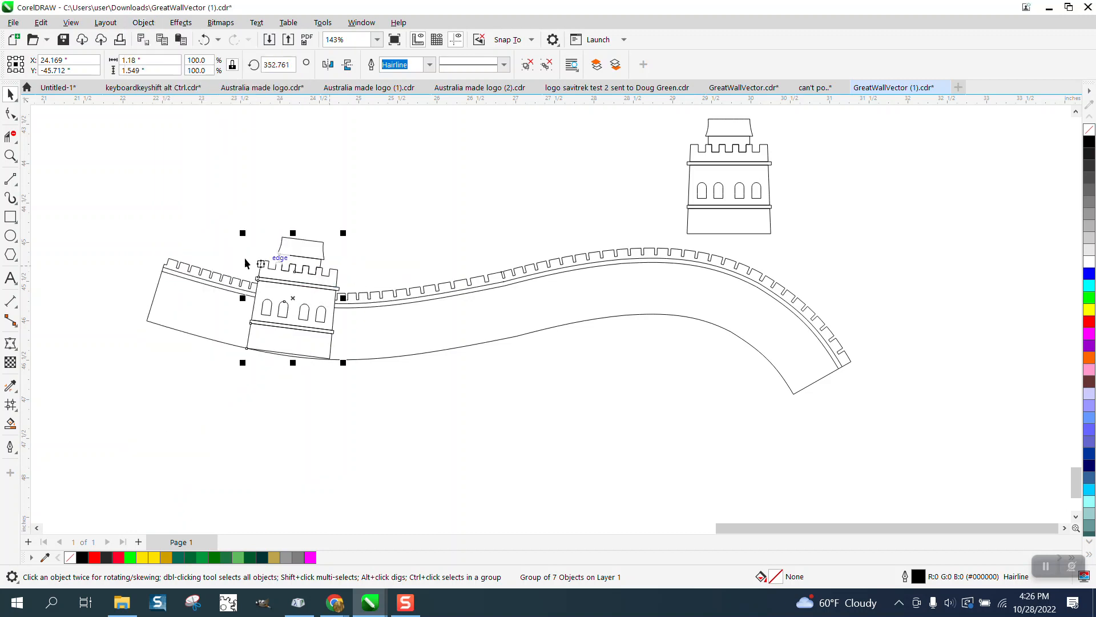
Step: Move the lower nodes of the left tower's base straight down 0.049 in, past the wall's bottom curve
key(z)
drag(195, 299, 450, 438)
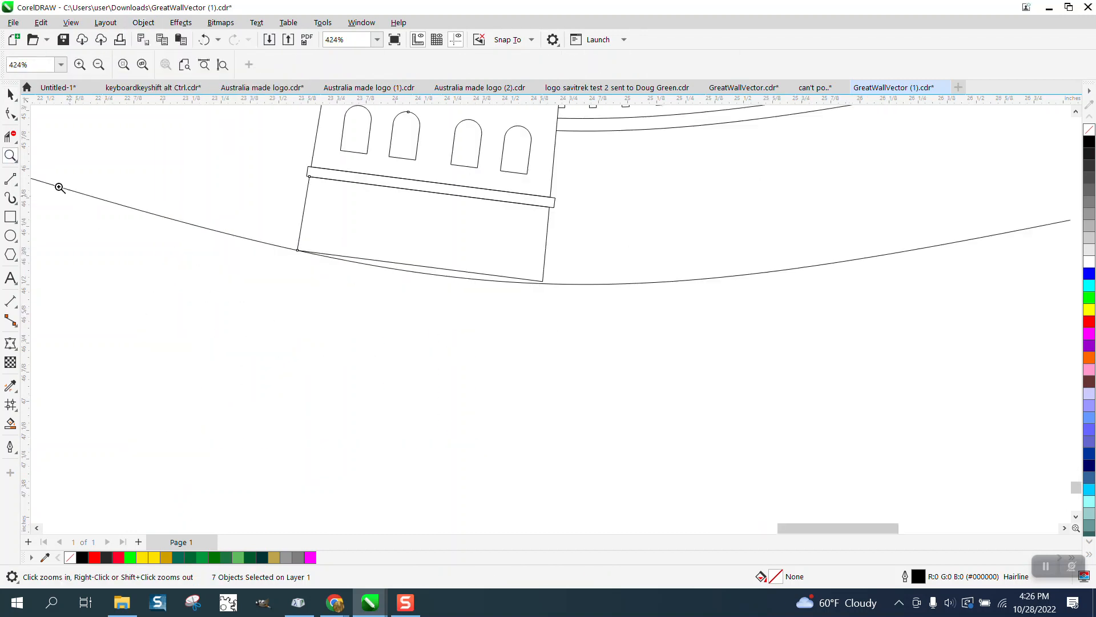
click(11, 113)
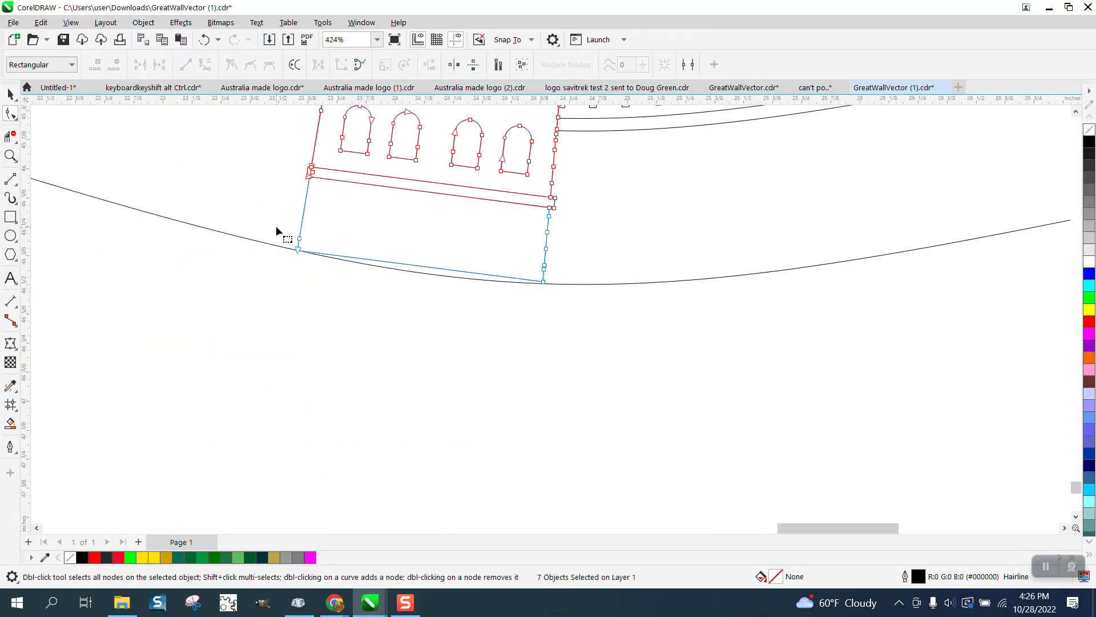
drag(488, 299, 546, 296)
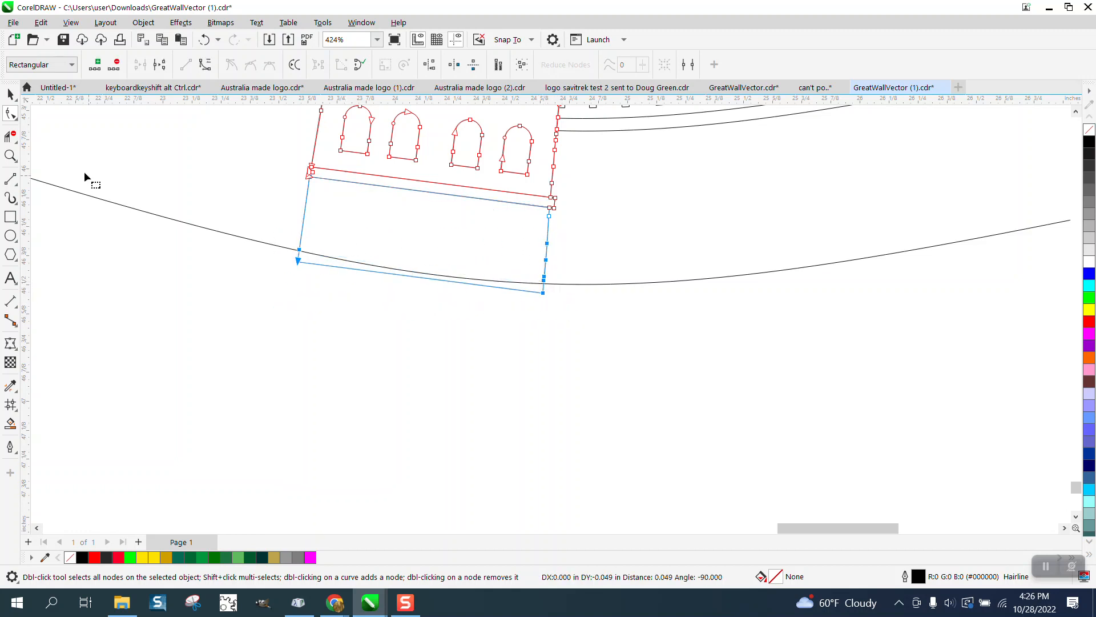
Step: Delete the tower base segments that extend below the wall's bottom curve
click(13, 136)
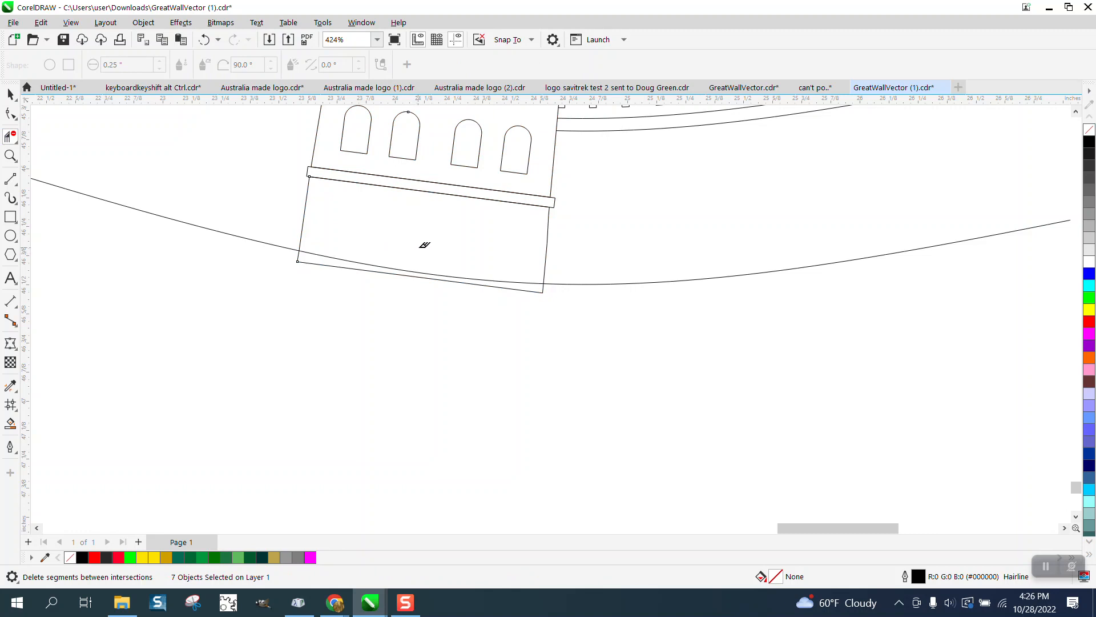
click(518, 288)
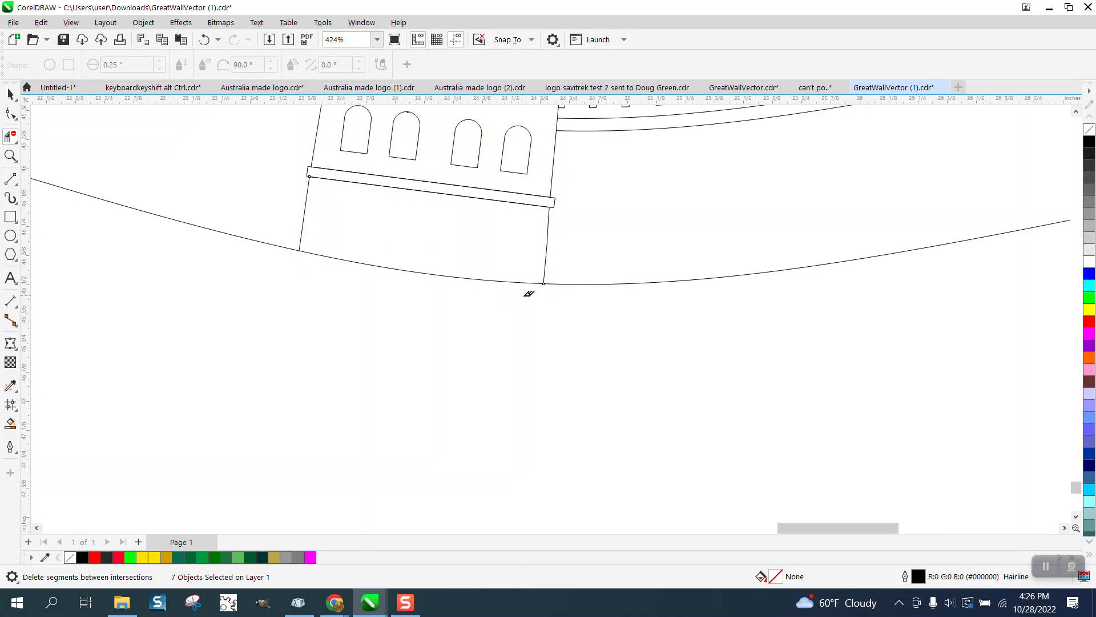
scroll(421, 297, down, 3)
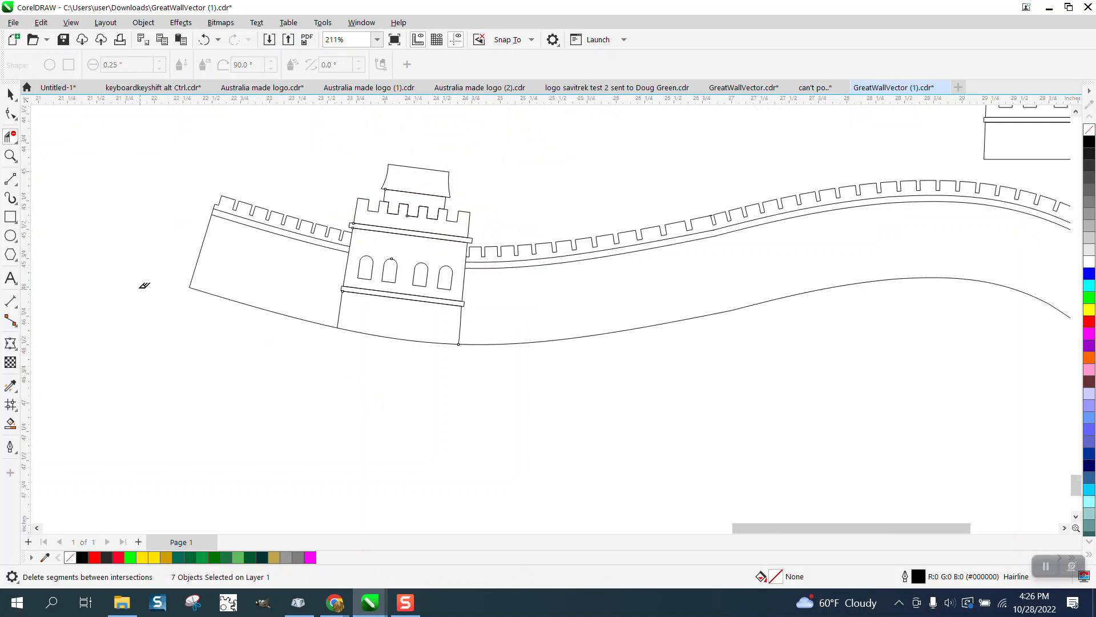
scroll(134, 277, down, 1)
scroll(101, 216, down, 1)
click(11, 94)
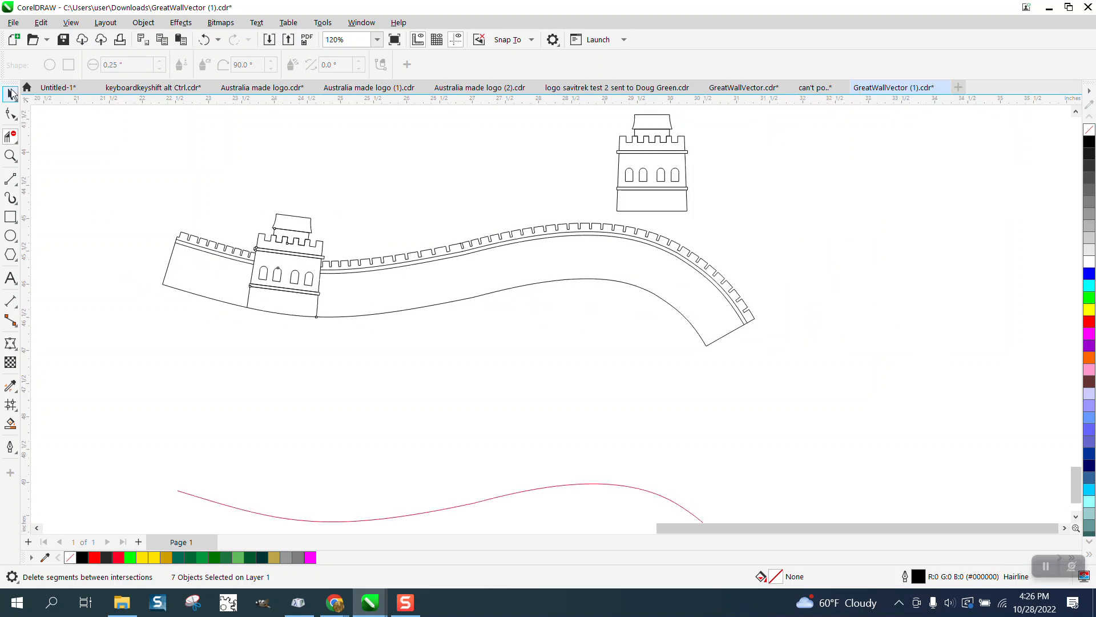
click(297, 314)
scroll(365, 326, down, 3)
scroll(365, 326, down, 1)
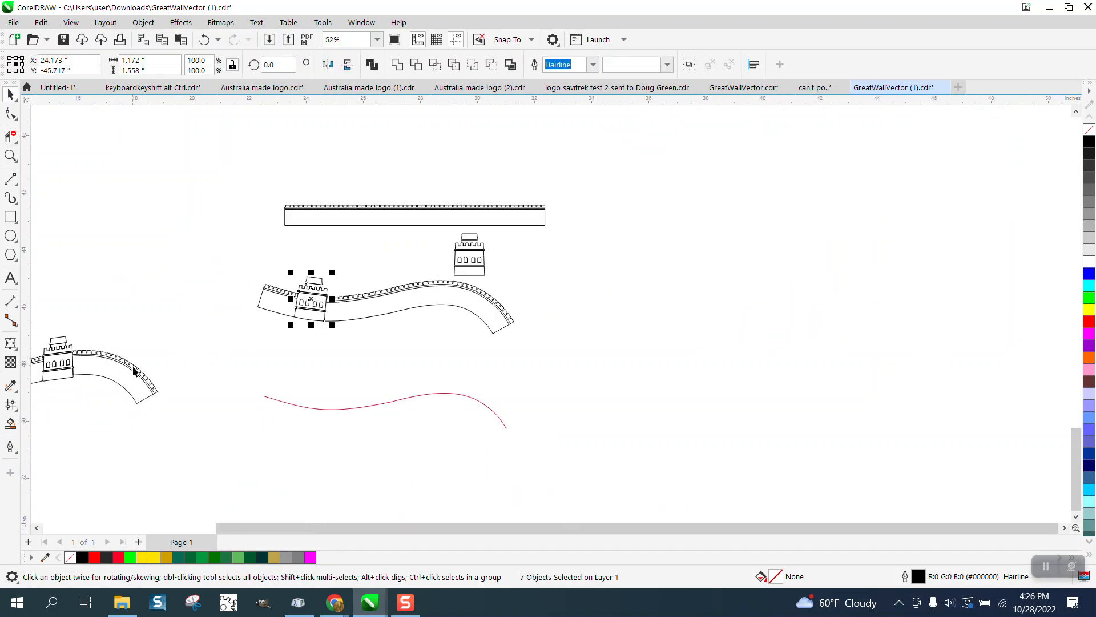
drag(134, 372, 479, 359)
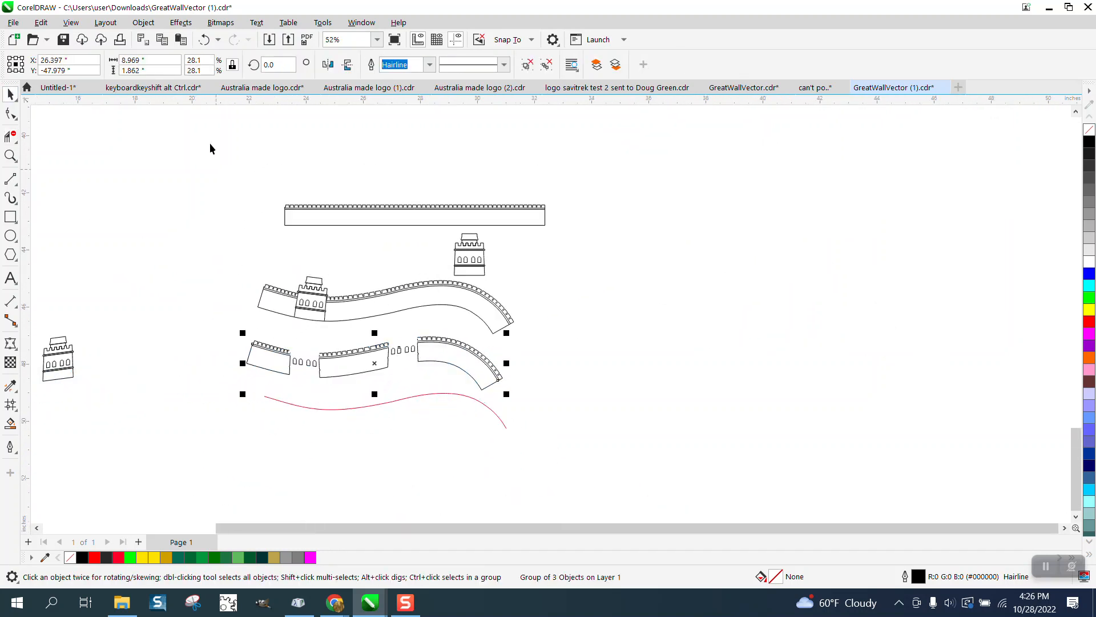
click(204, 40)
Step: Move the finished example wall together with its two towers to between the new curved wall and the red path
scroll(487, 317, down, 4)
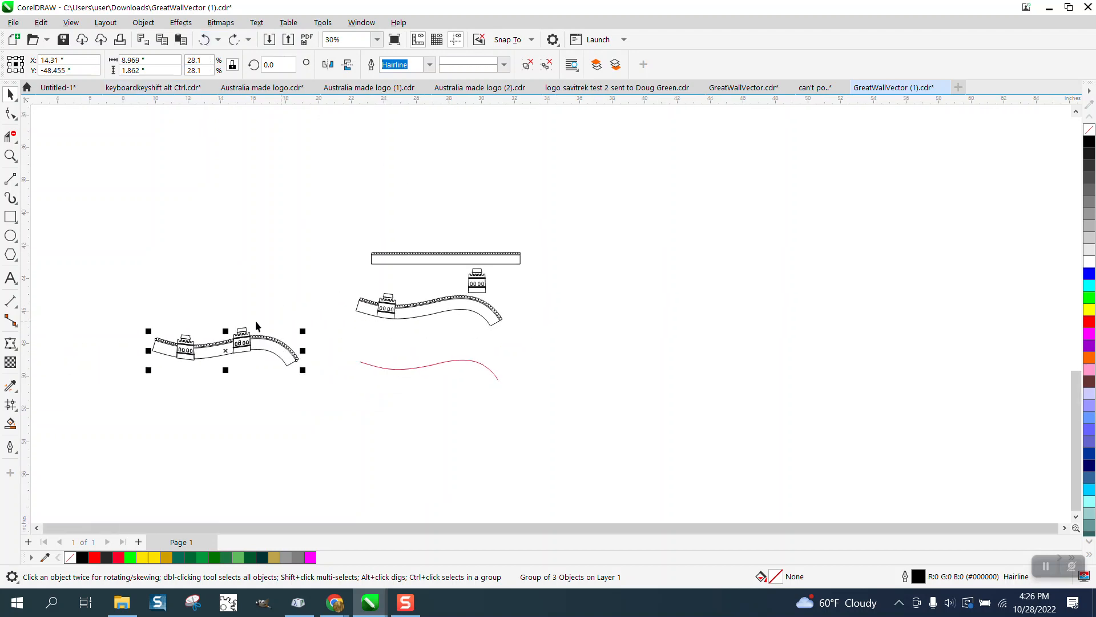
drag(118, 304, 313, 378)
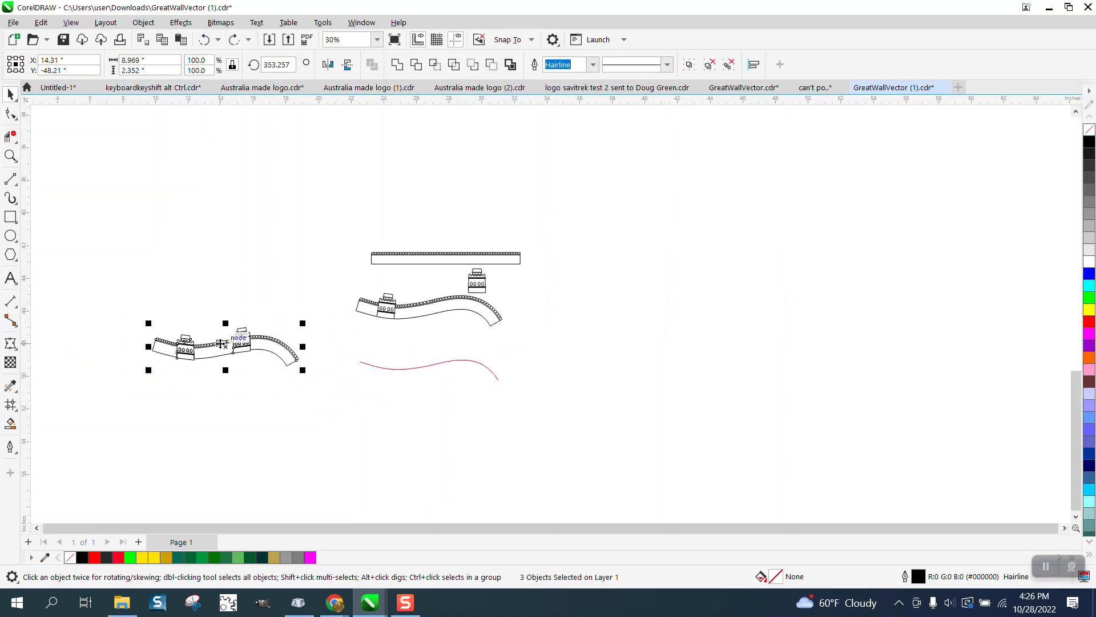
drag(229, 344, 425, 338)
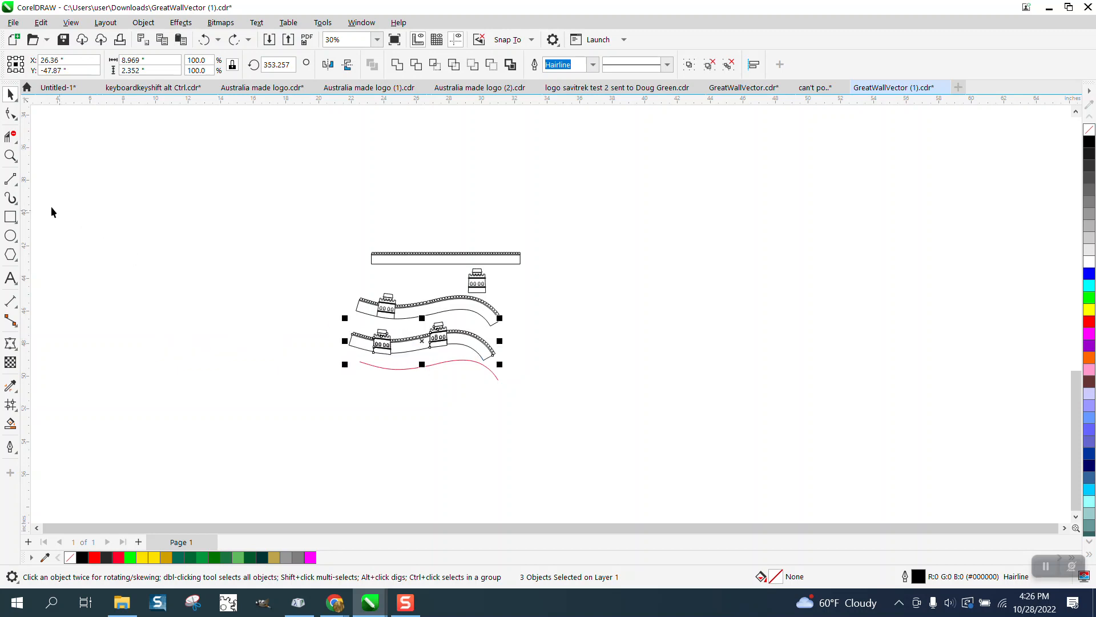
click(10, 156)
drag(344, 278, 561, 387)
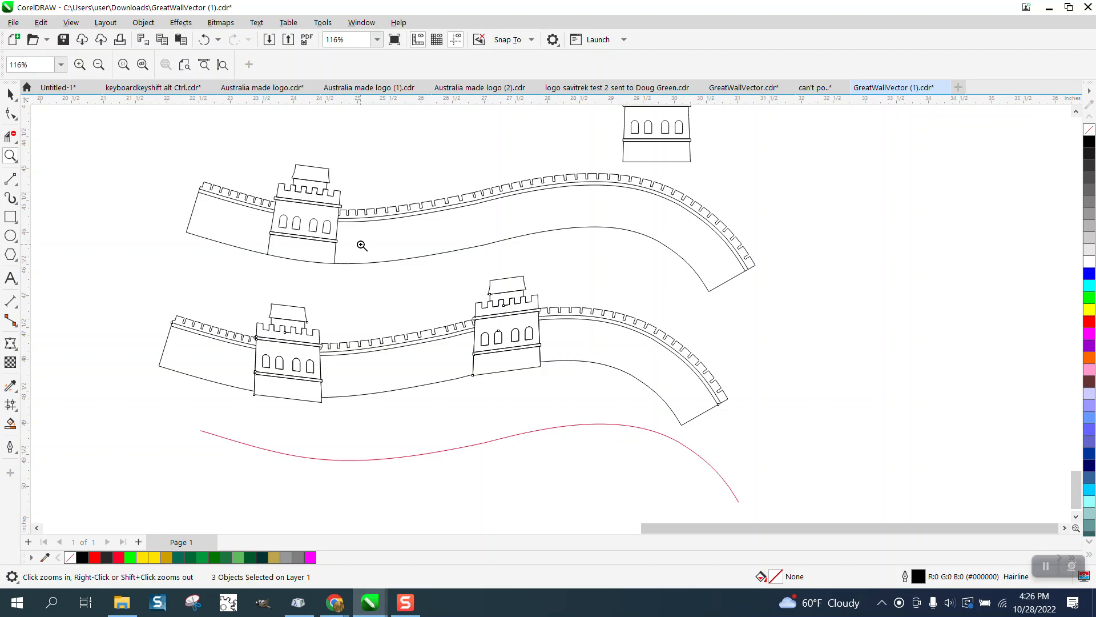
scroll(654, 319, down, 1)
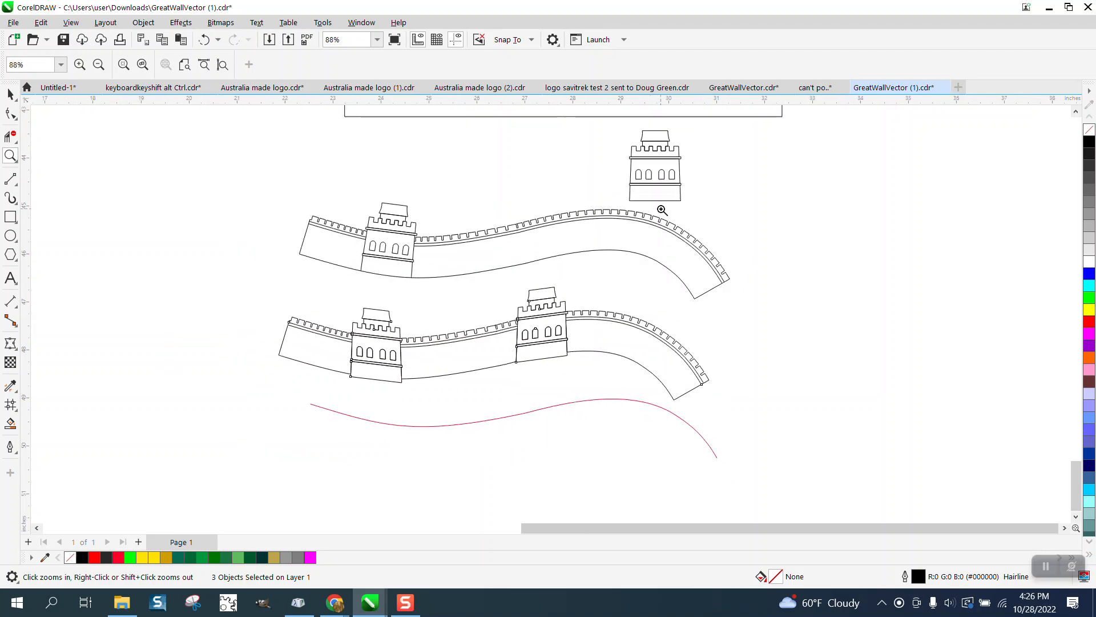
Step: Move the spare upright tower onto the crest near the right end of the new curved wall
click(10, 94)
click(669, 180)
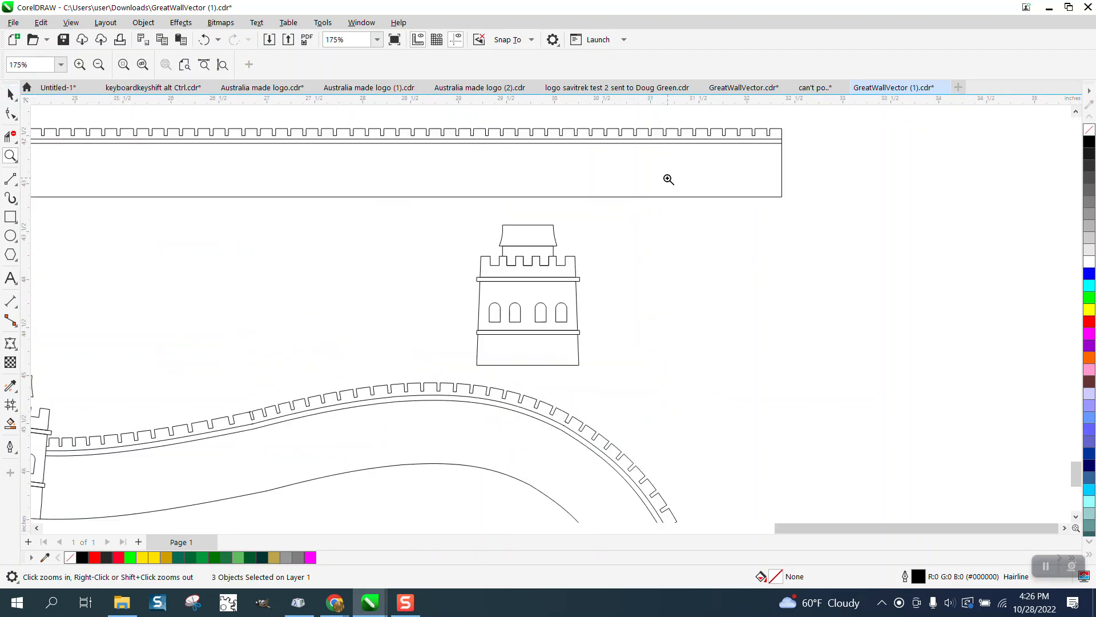
click(11, 96)
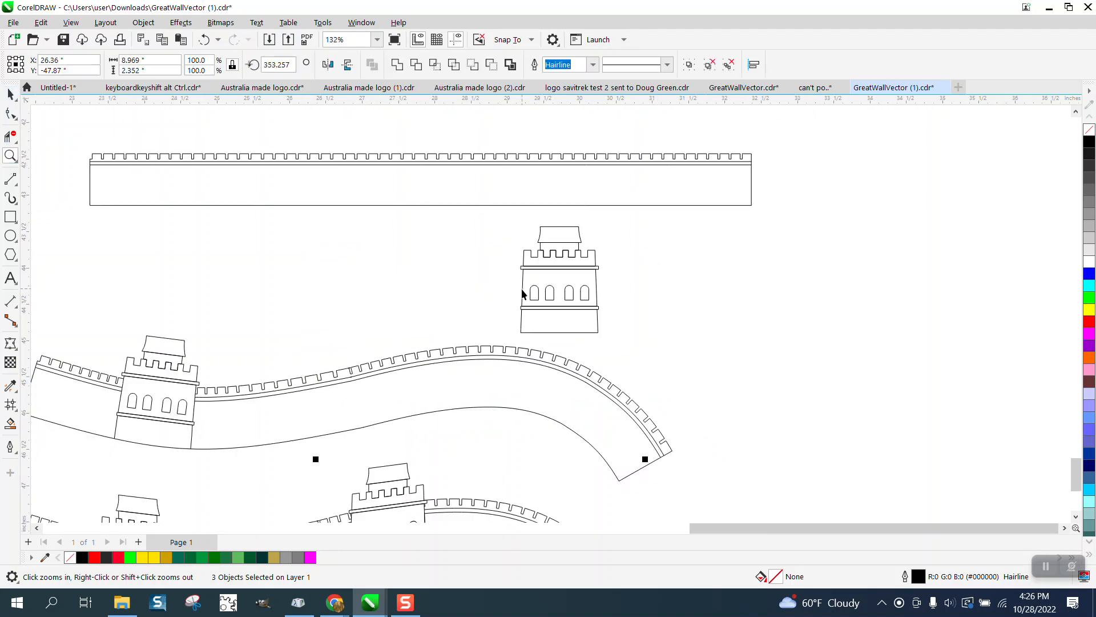
click(555, 291)
drag(554, 292, 486, 374)
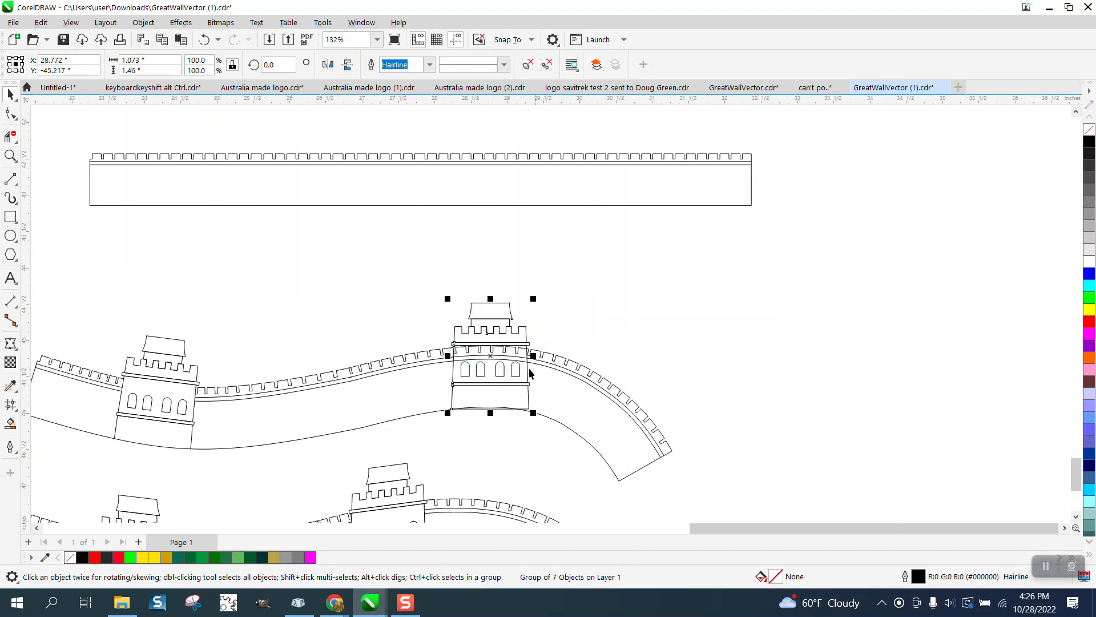
Step: Ungroup the tower on the wall's crest and move its base's lower nodes down past the wall's bottom curve
click(10, 155)
drag(627, 470, 627, 470)
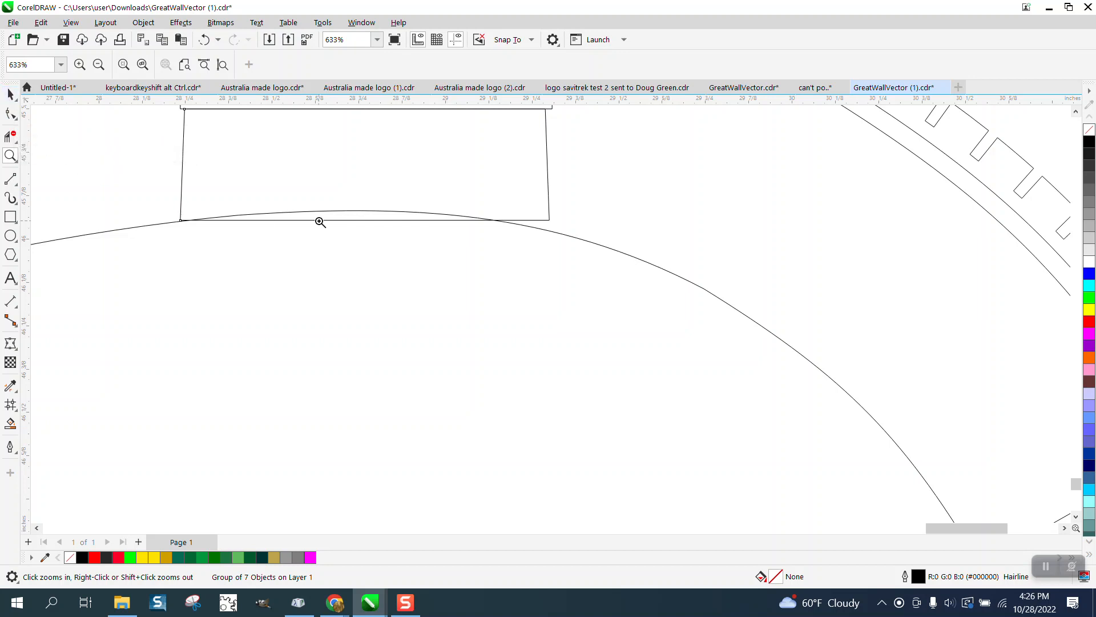
click(10, 94)
scroll(331, 354, down, 2)
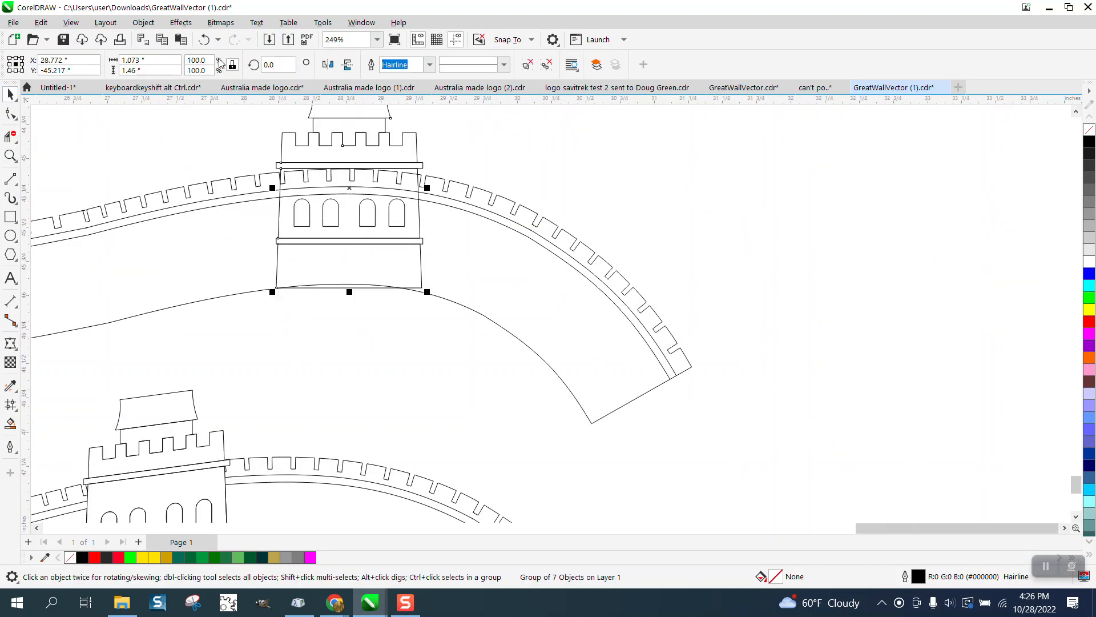
click(143, 22)
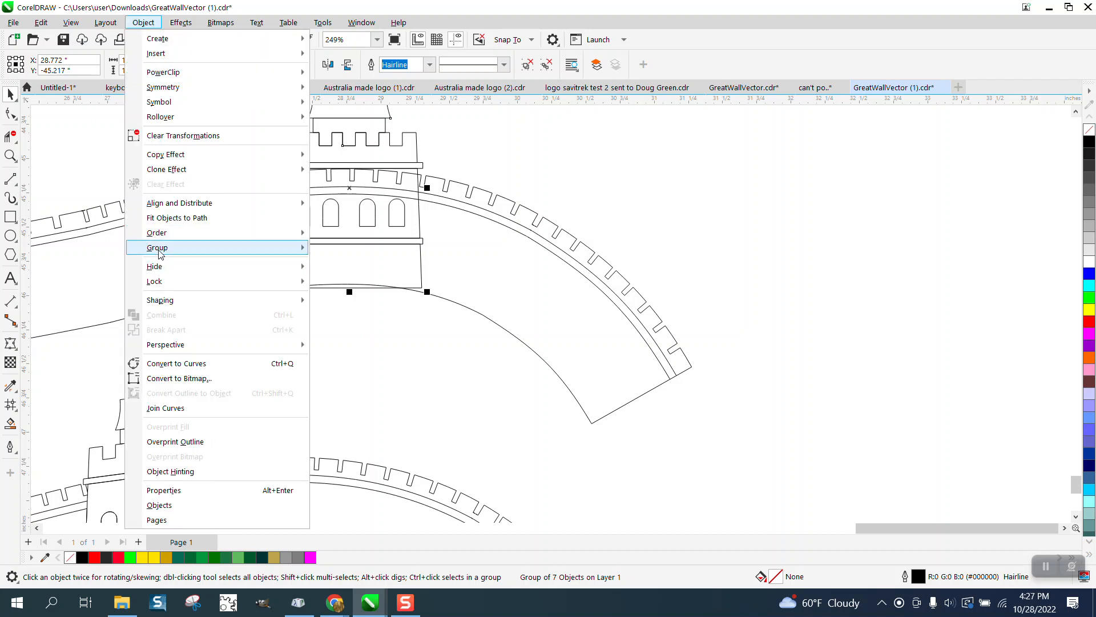
mouse_move(274, 247)
click(342, 279)
click(10, 113)
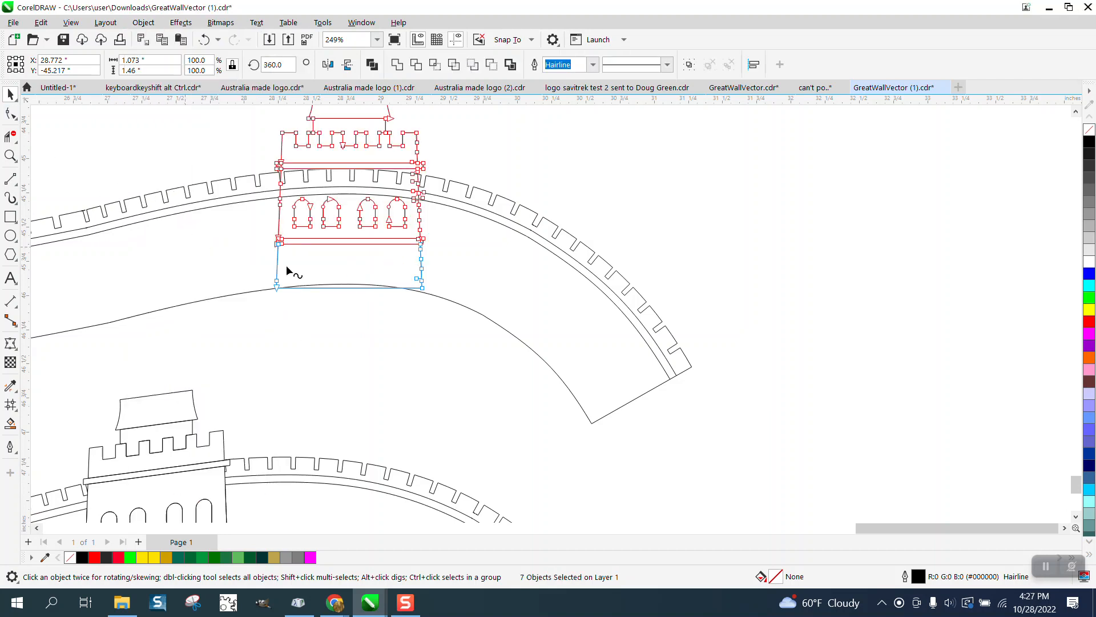
drag(265, 268, 423, 311)
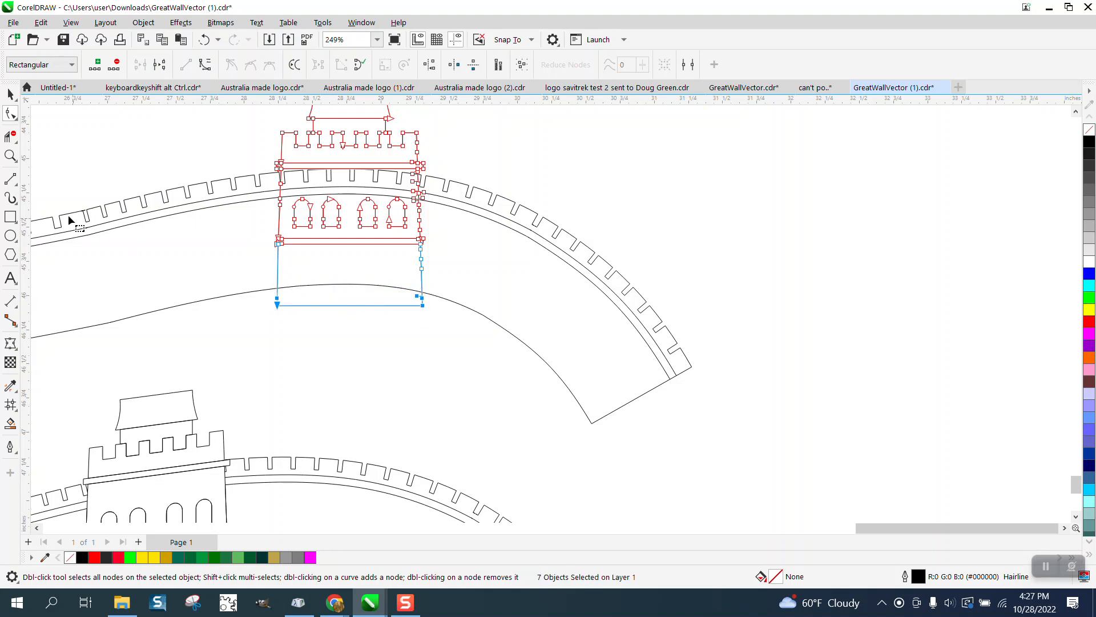
Step: Delete the crest tower's base segments that extend below the wall's bottom curve
click(10, 136)
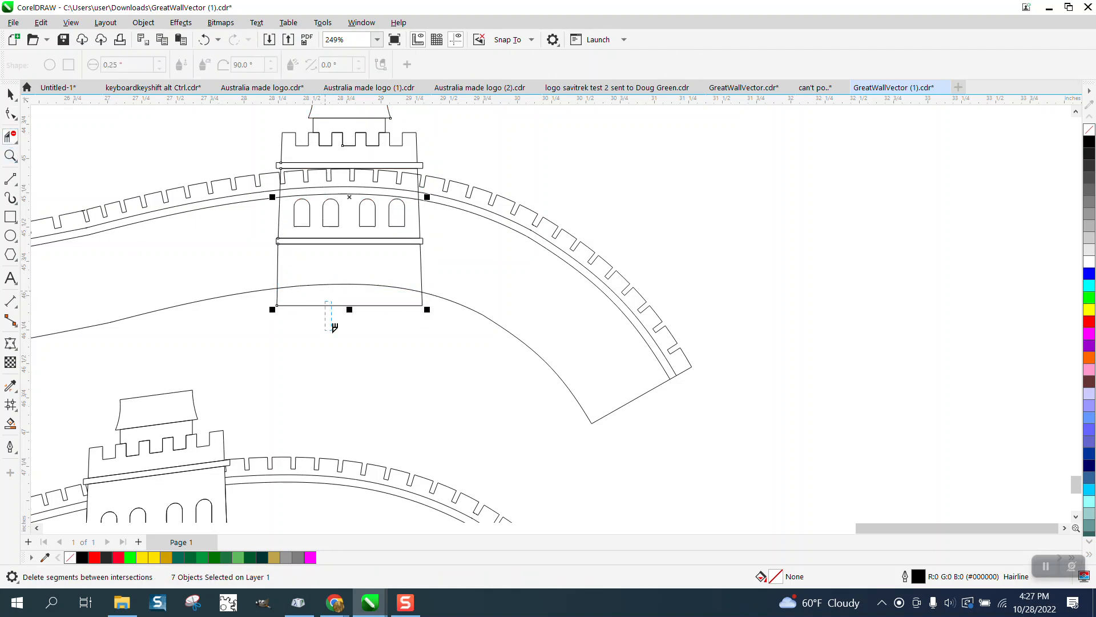
drag(333, 327, 334, 329)
scroll(410, 371, down, 1)
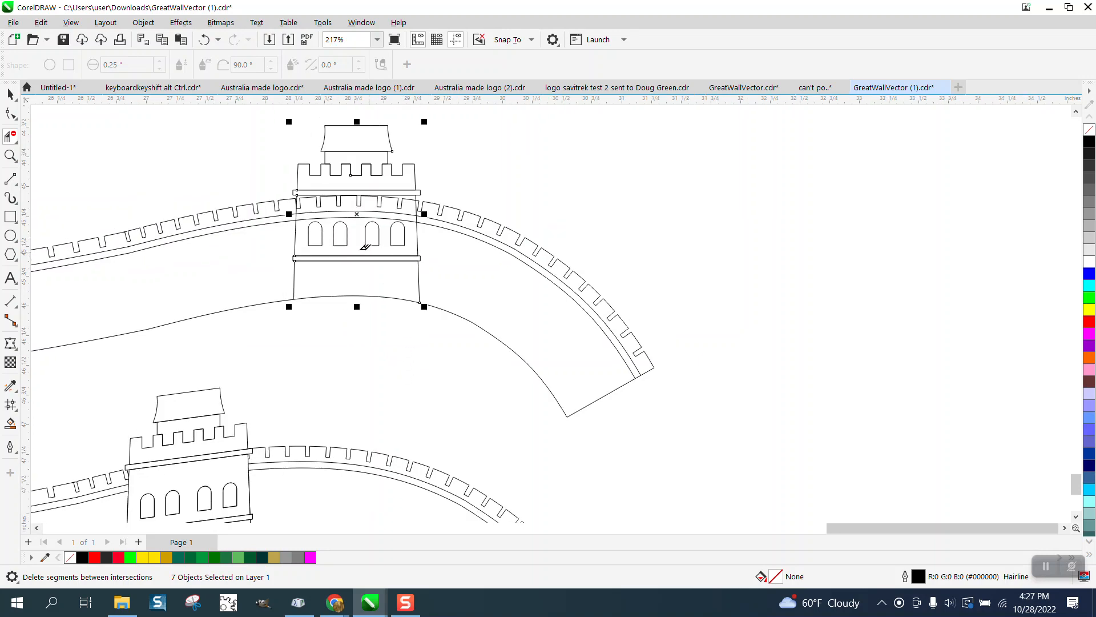
scroll(408, 247, down, 3)
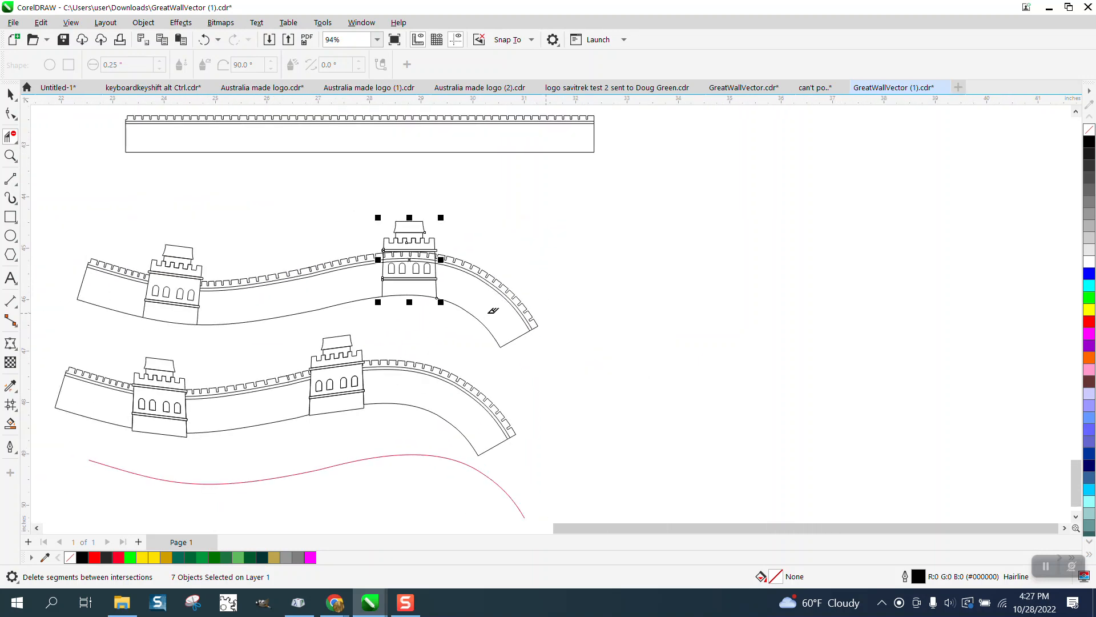
key(space)
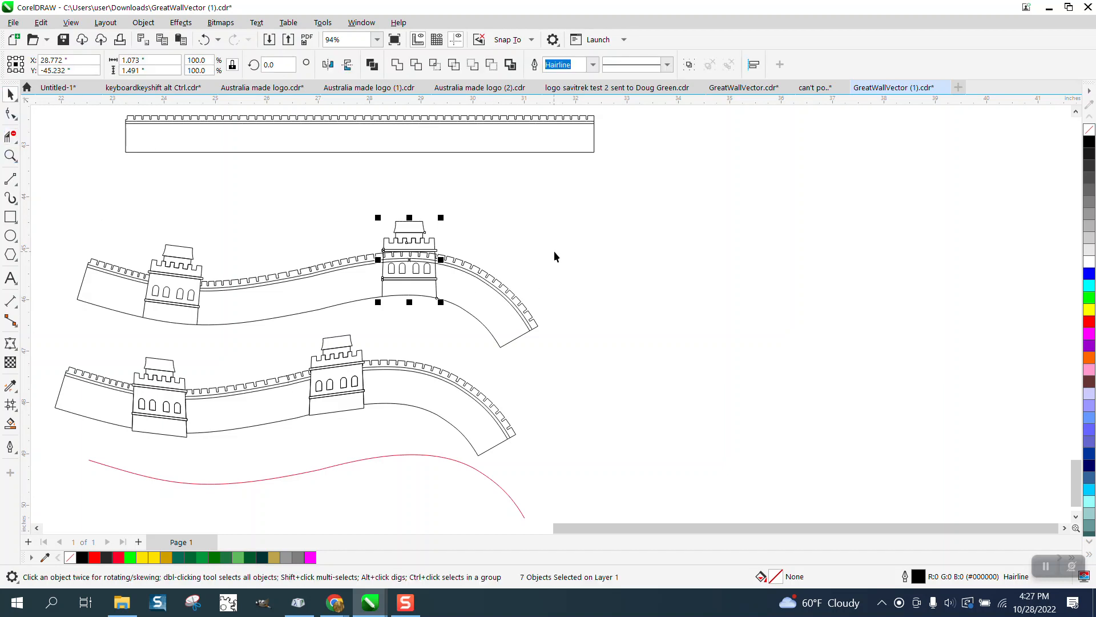
scroll(553, 256, down, 1)
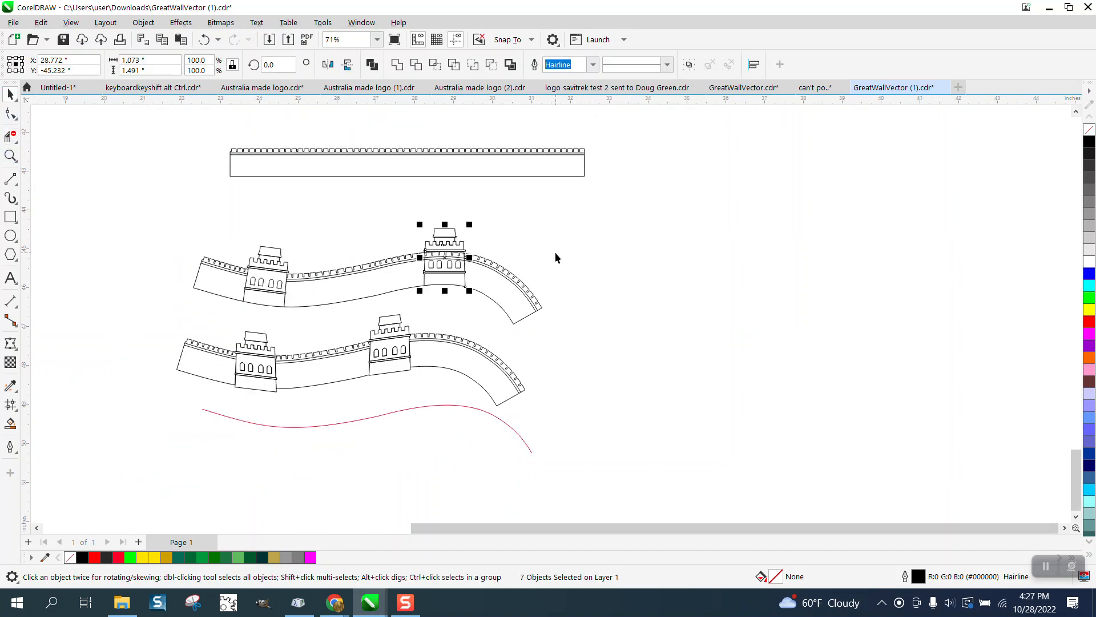